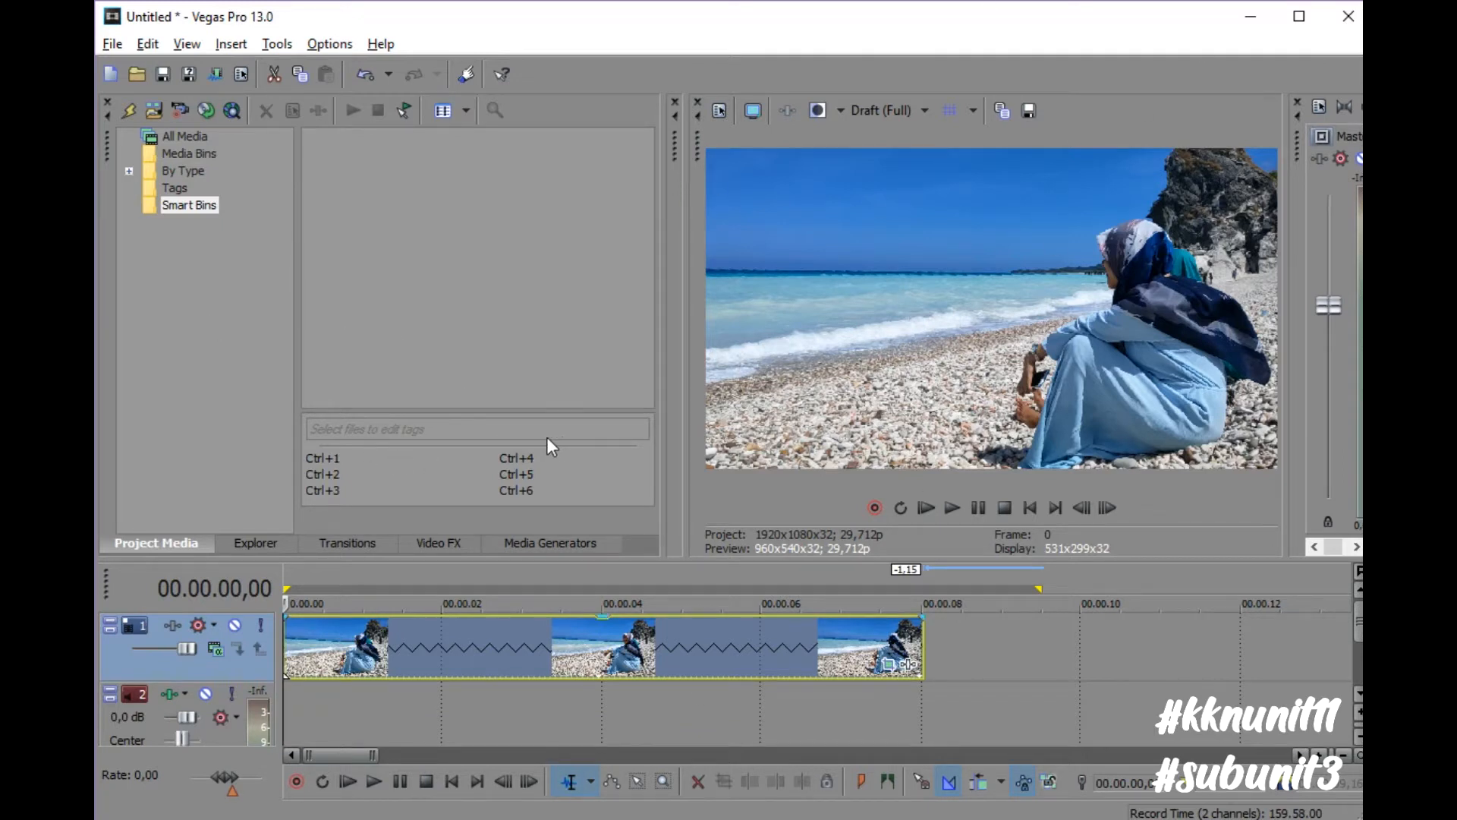
Look through the Color Corrector presets in the video effects list, such as Red Midtones, Green Midtones and Remove Yellow Cast
click(431, 550)
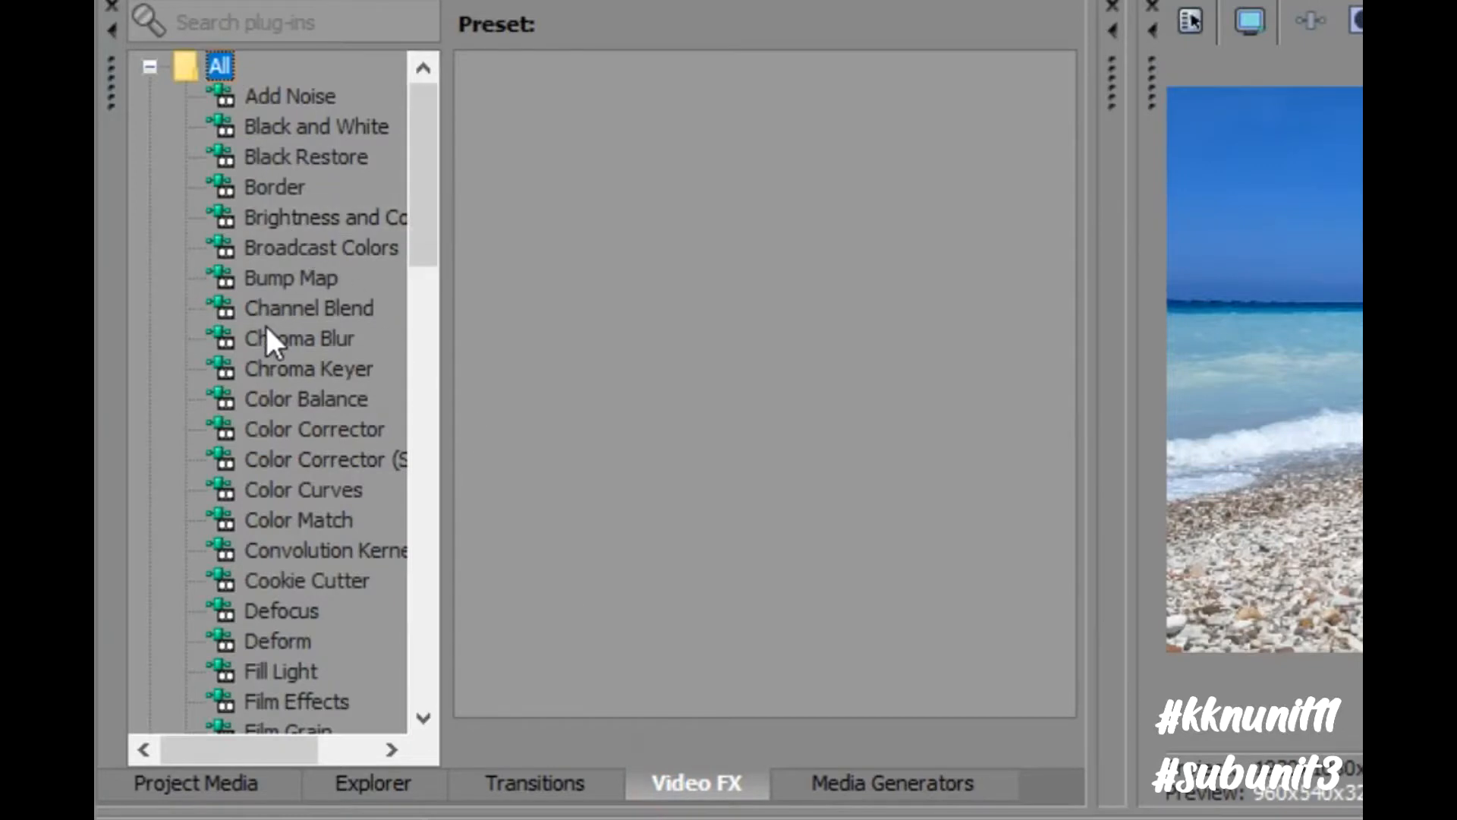
click(303, 429)
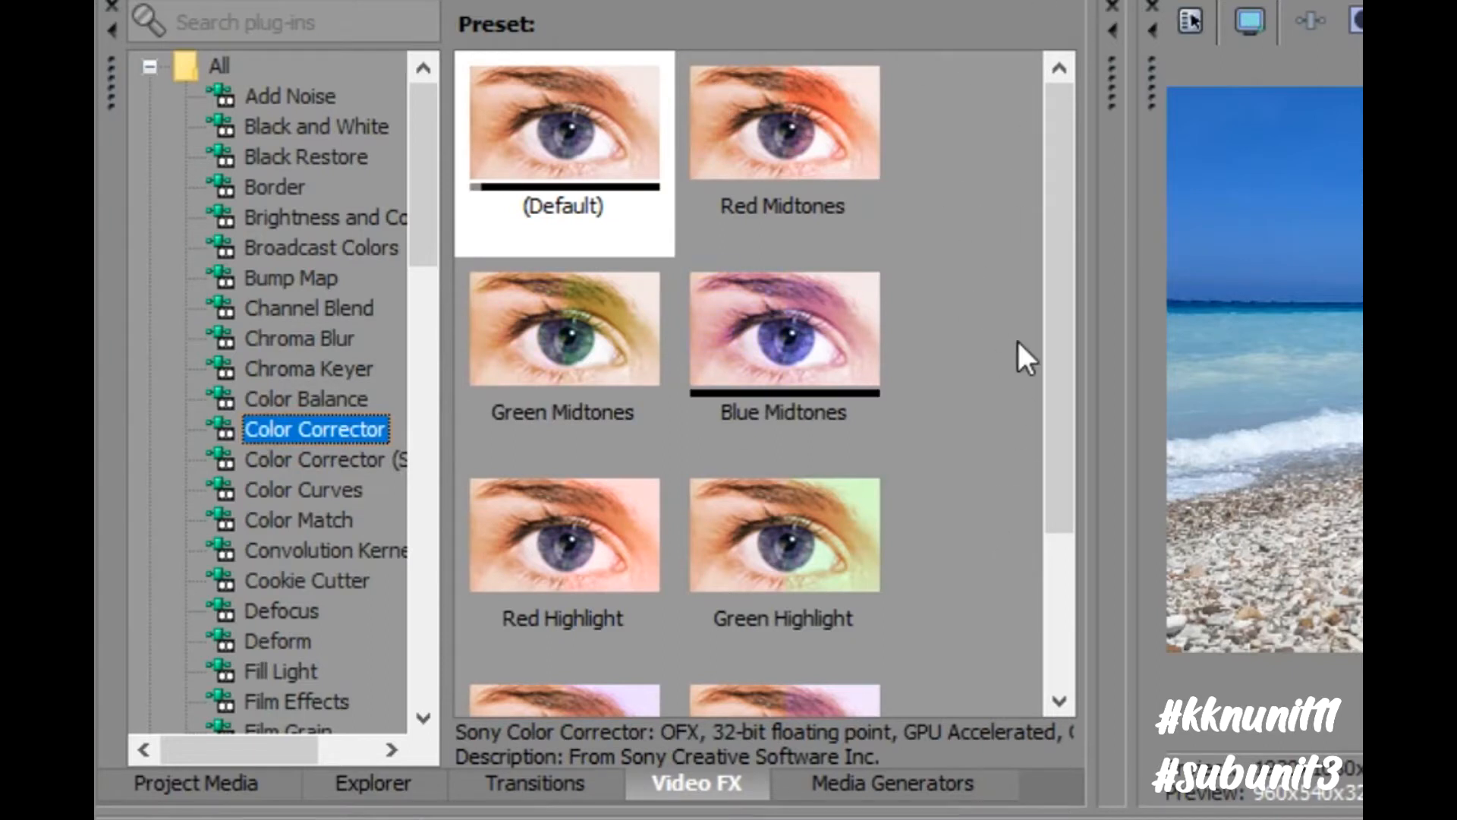
scroll(1014, 370, down, 1)
scroll(889, 489, up, 1)
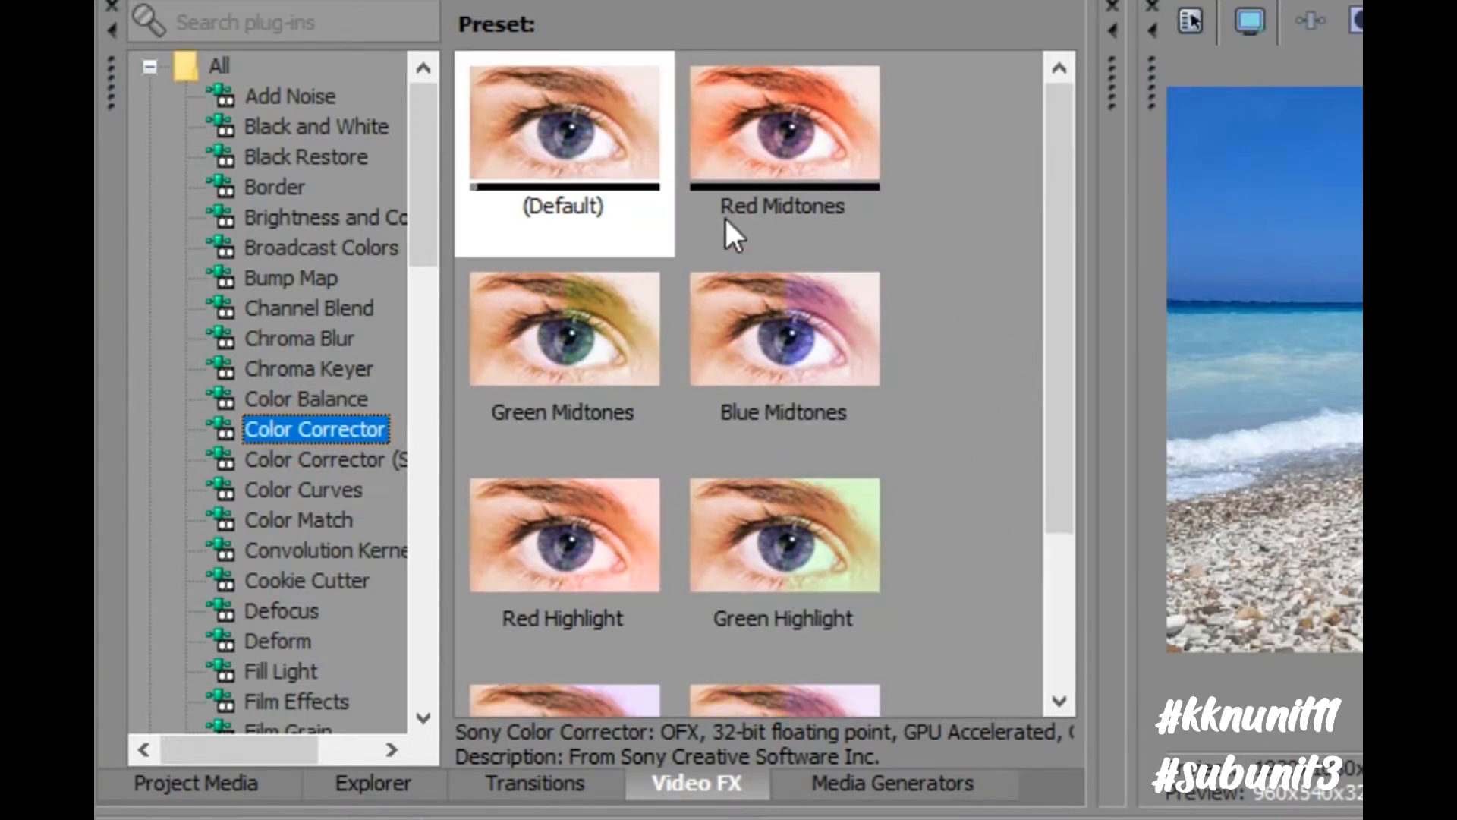
click(776, 144)
click(660, 327)
scroll(789, 349, down, 1)
scroll(785, 327, up, 1)
scroll(709, 374, down, 1)
scroll(710, 380, up, 1)
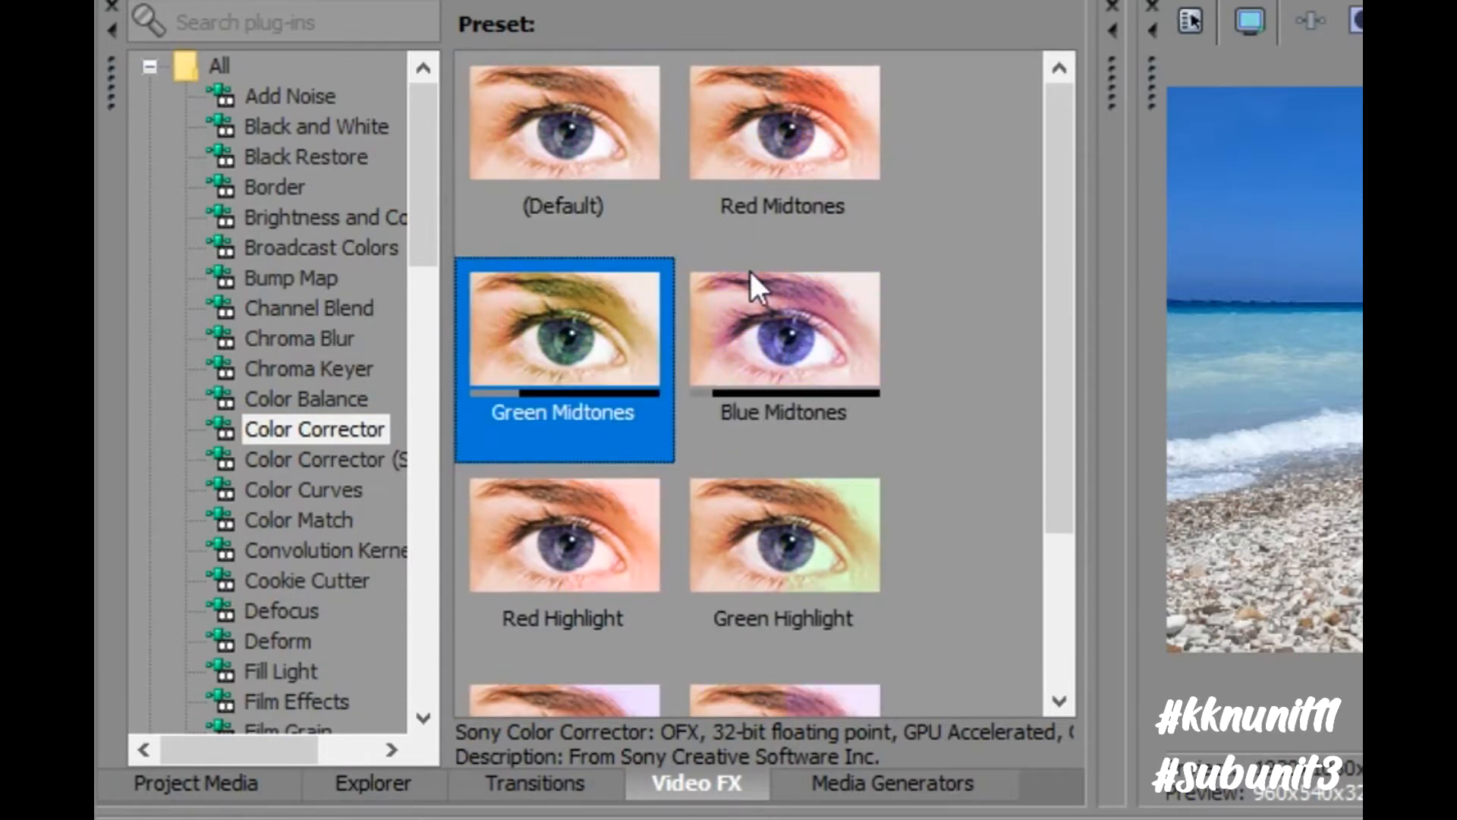
scroll(728, 312, down, 1)
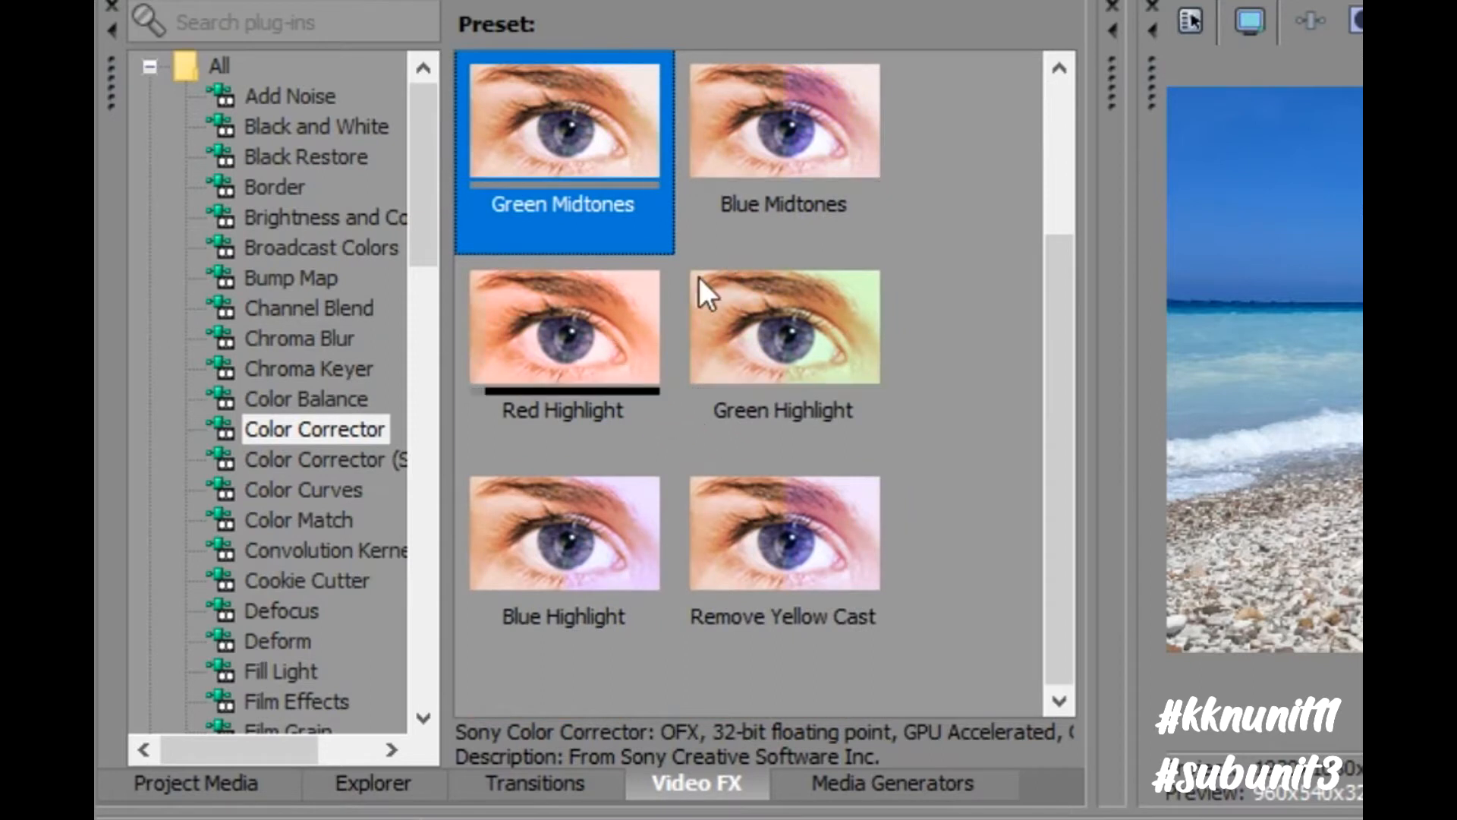
scroll(675, 319, up, 1)
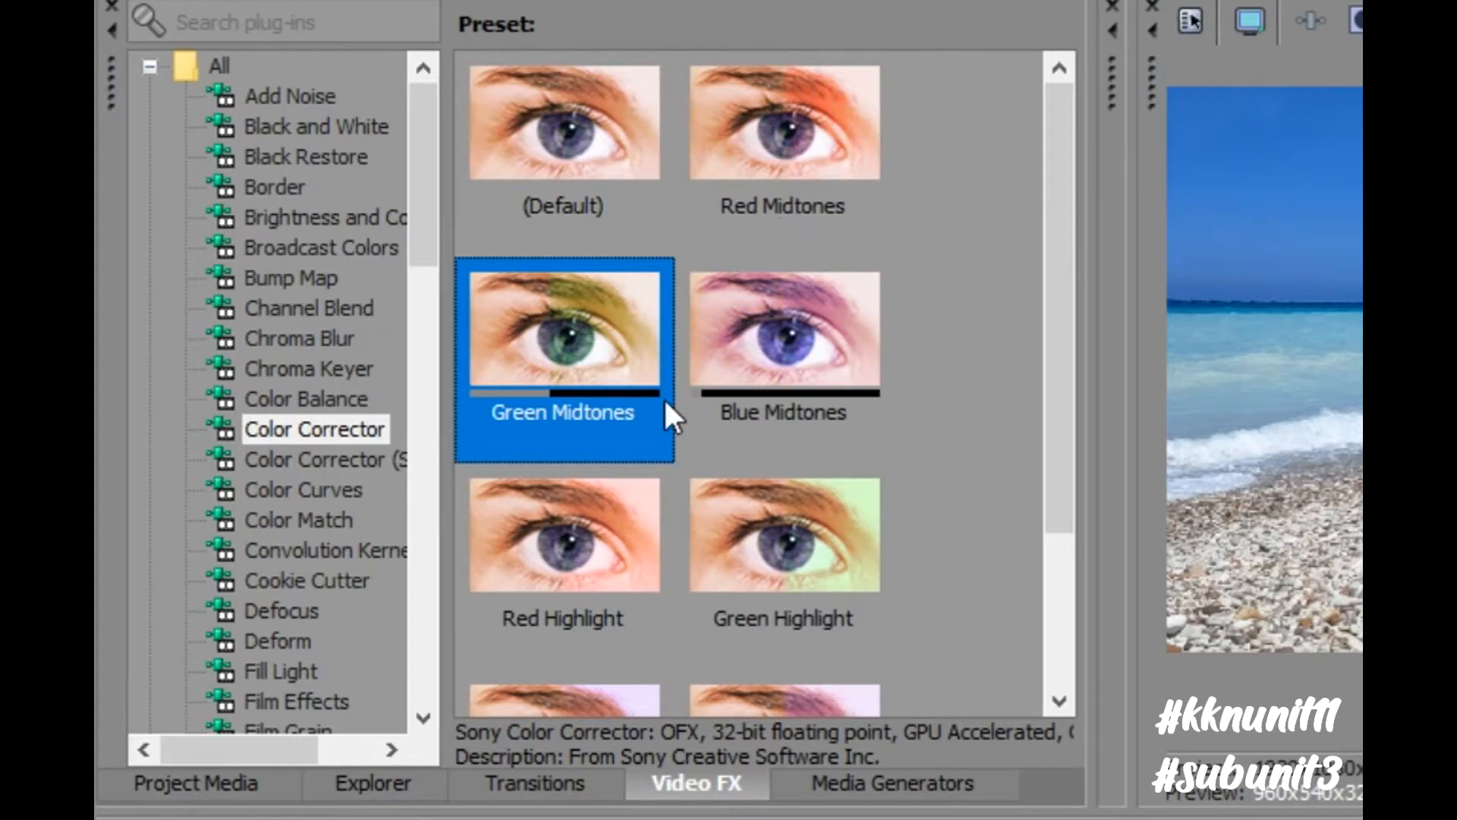
Try the Color Corrector's Red Midtones preset on the timeline clip and remove the effect from its chain
click(784, 107)
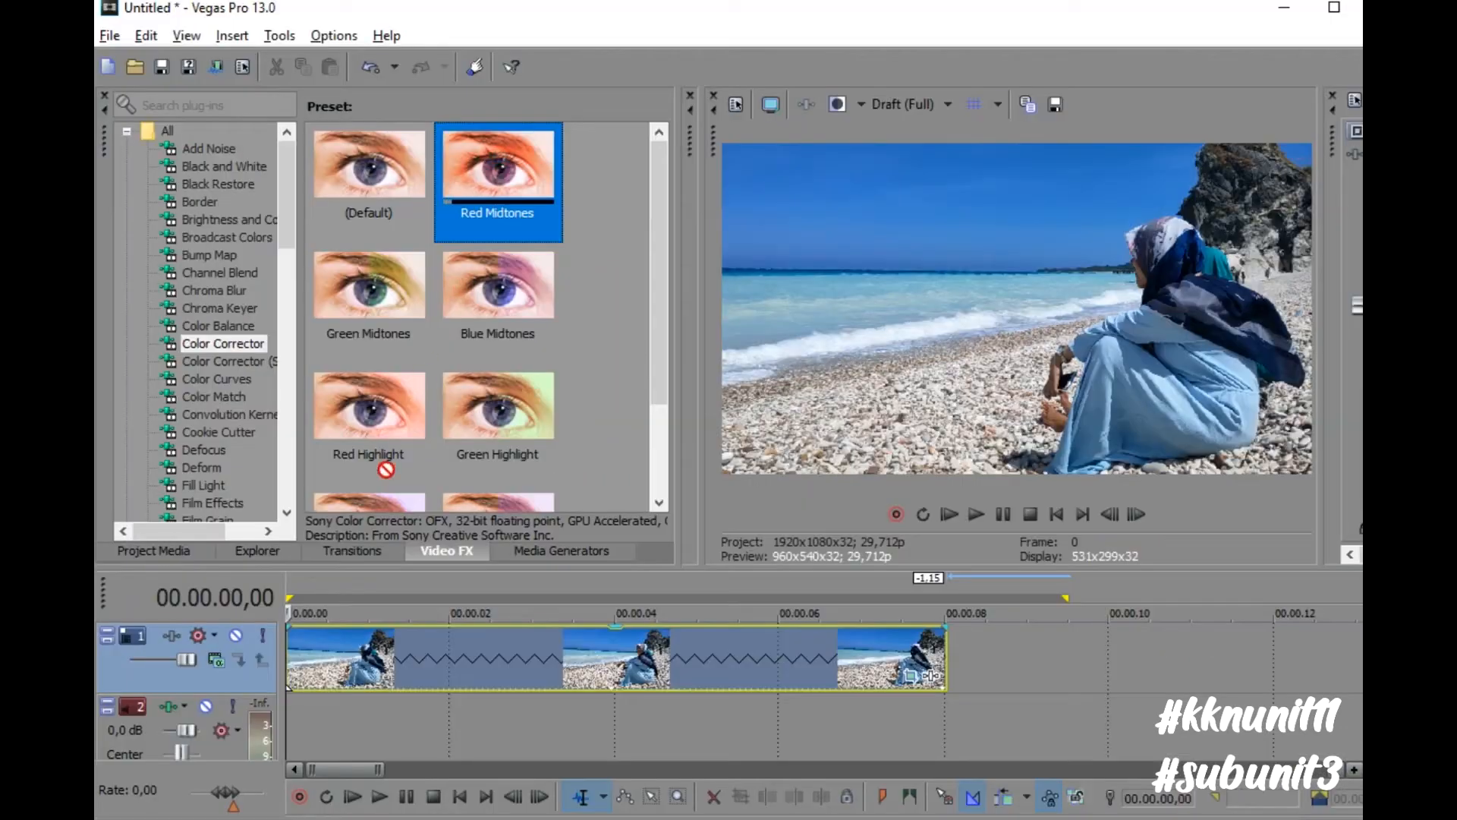
drag(330, 623, 331, 627)
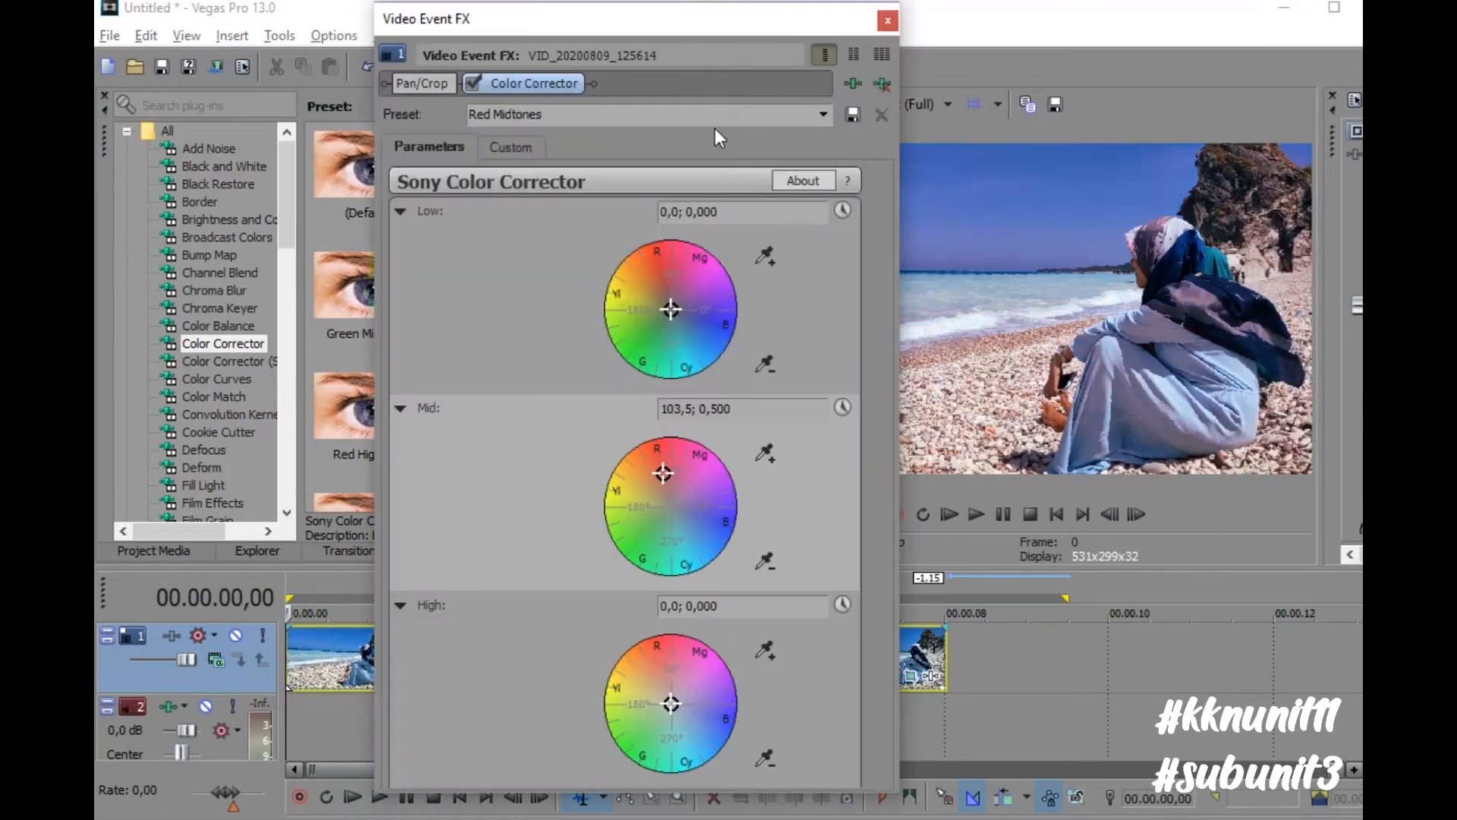
drag(717, 21, 572, 15)
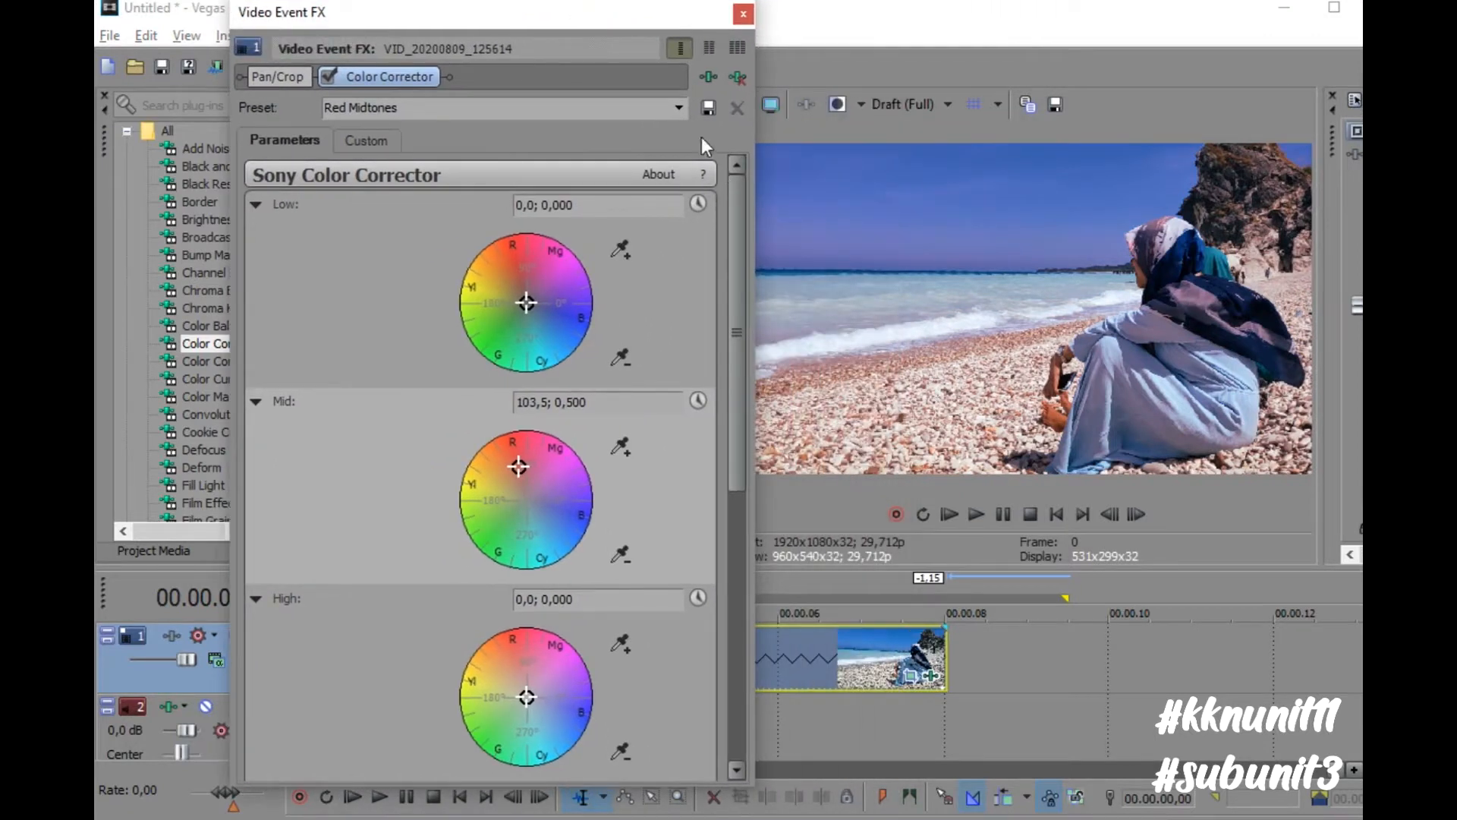
click(744, 75)
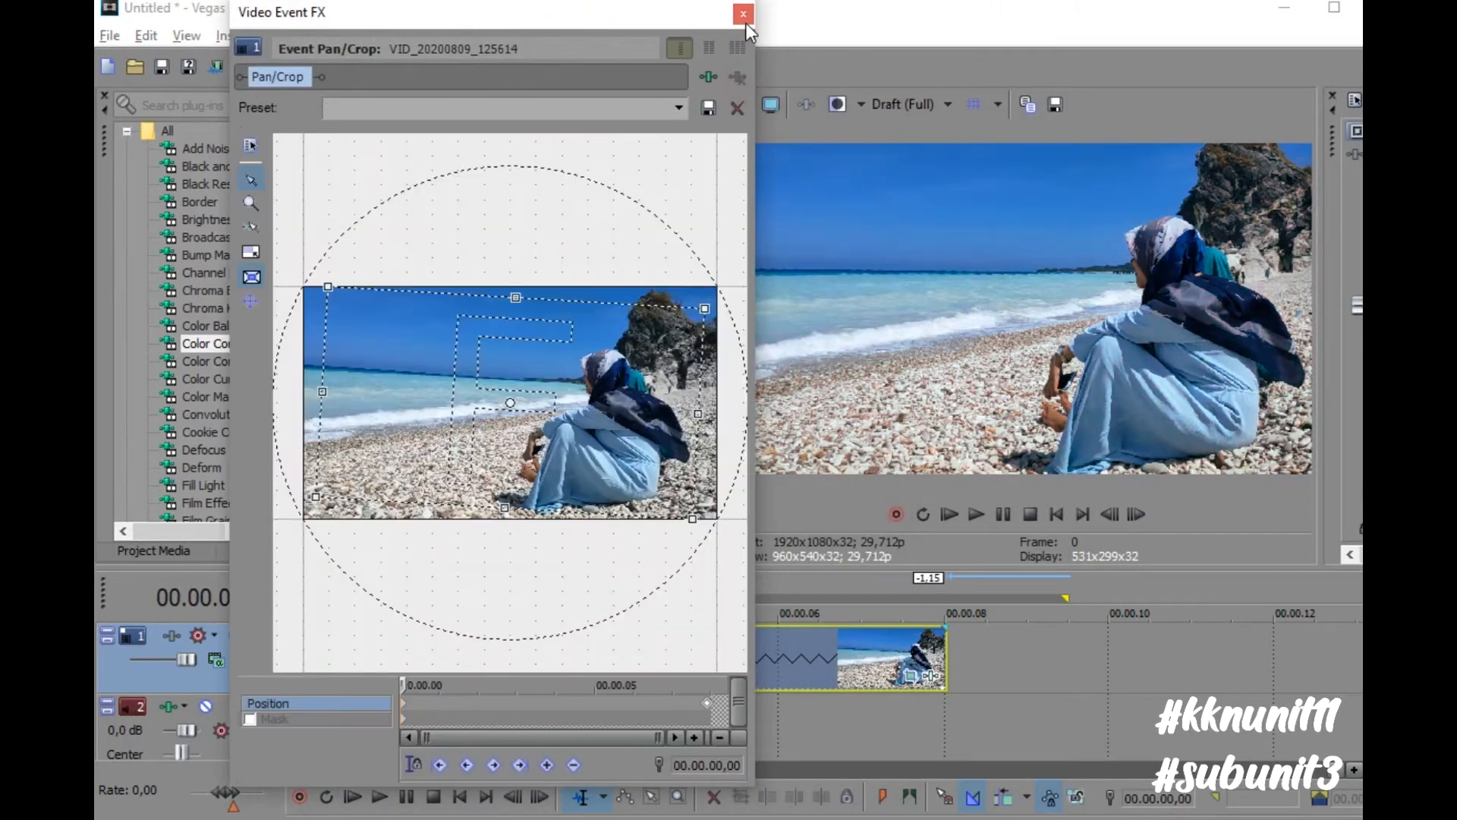
click(745, 21)
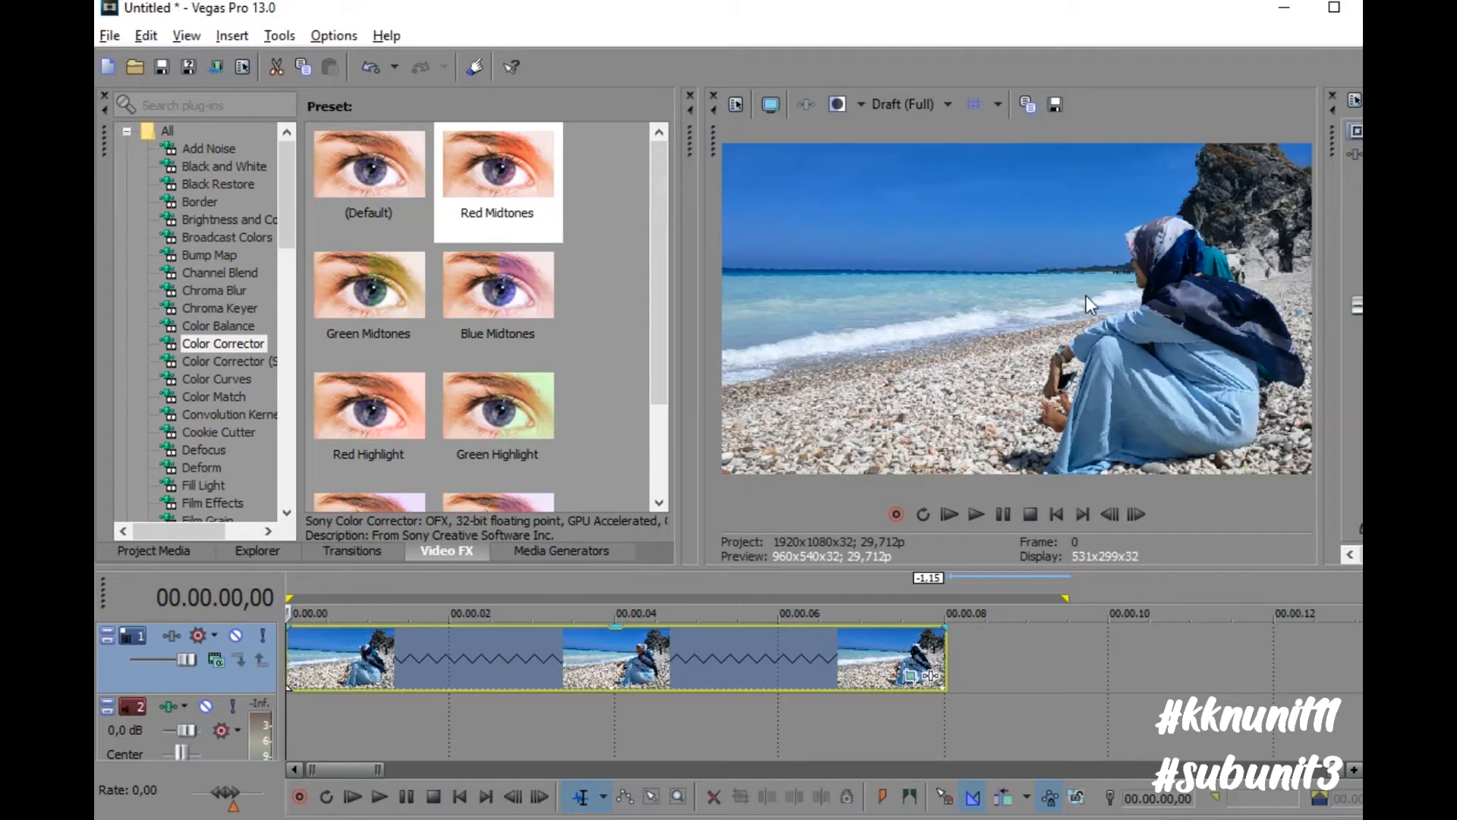
Apply the Color Corrector's (Default) preset to the timeline clip, keeping the video preview uncovered by its settings window
drag(372, 179, 358, 667)
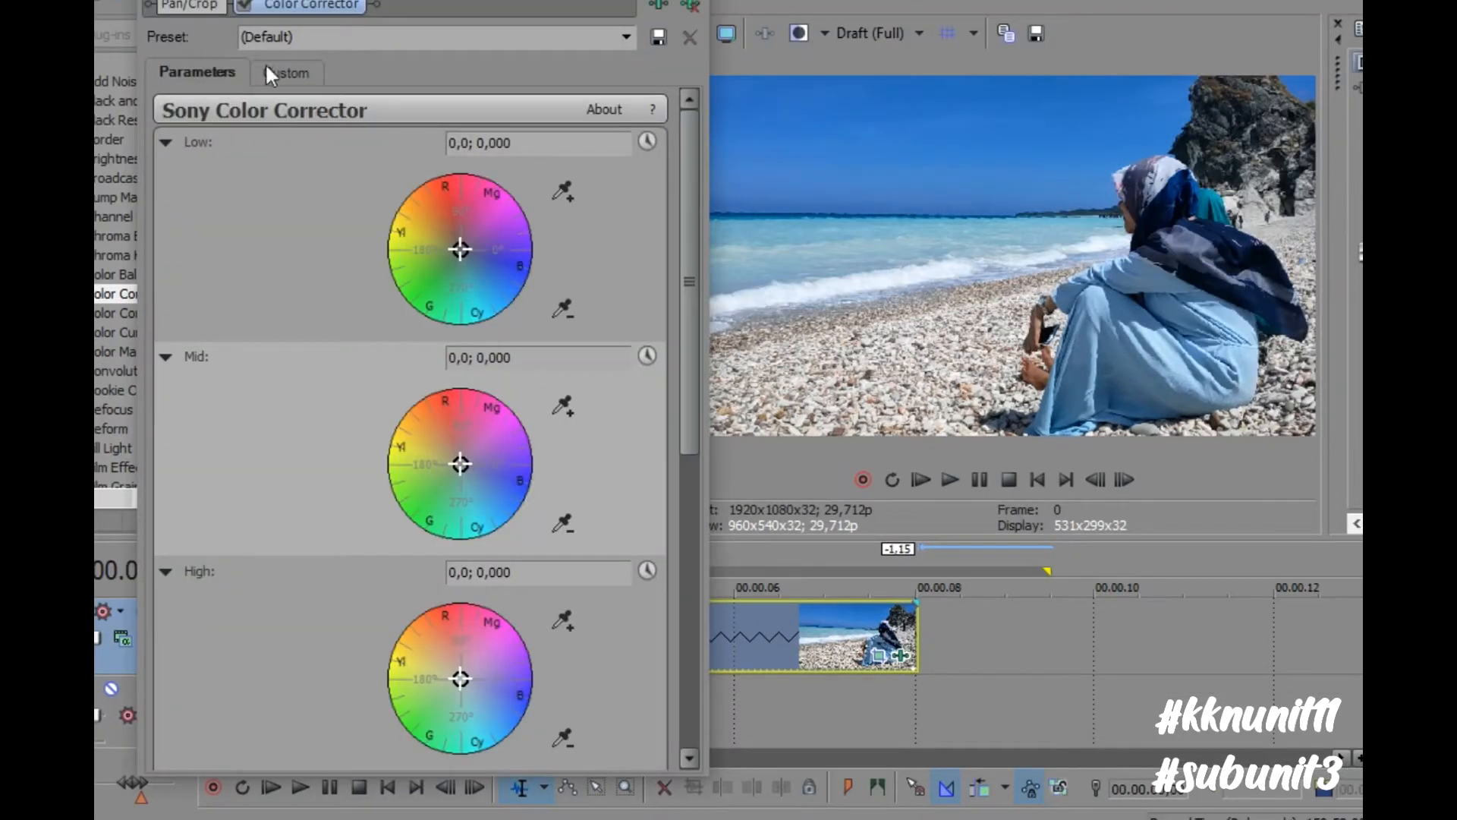
drag(422, 1, 381, 0)
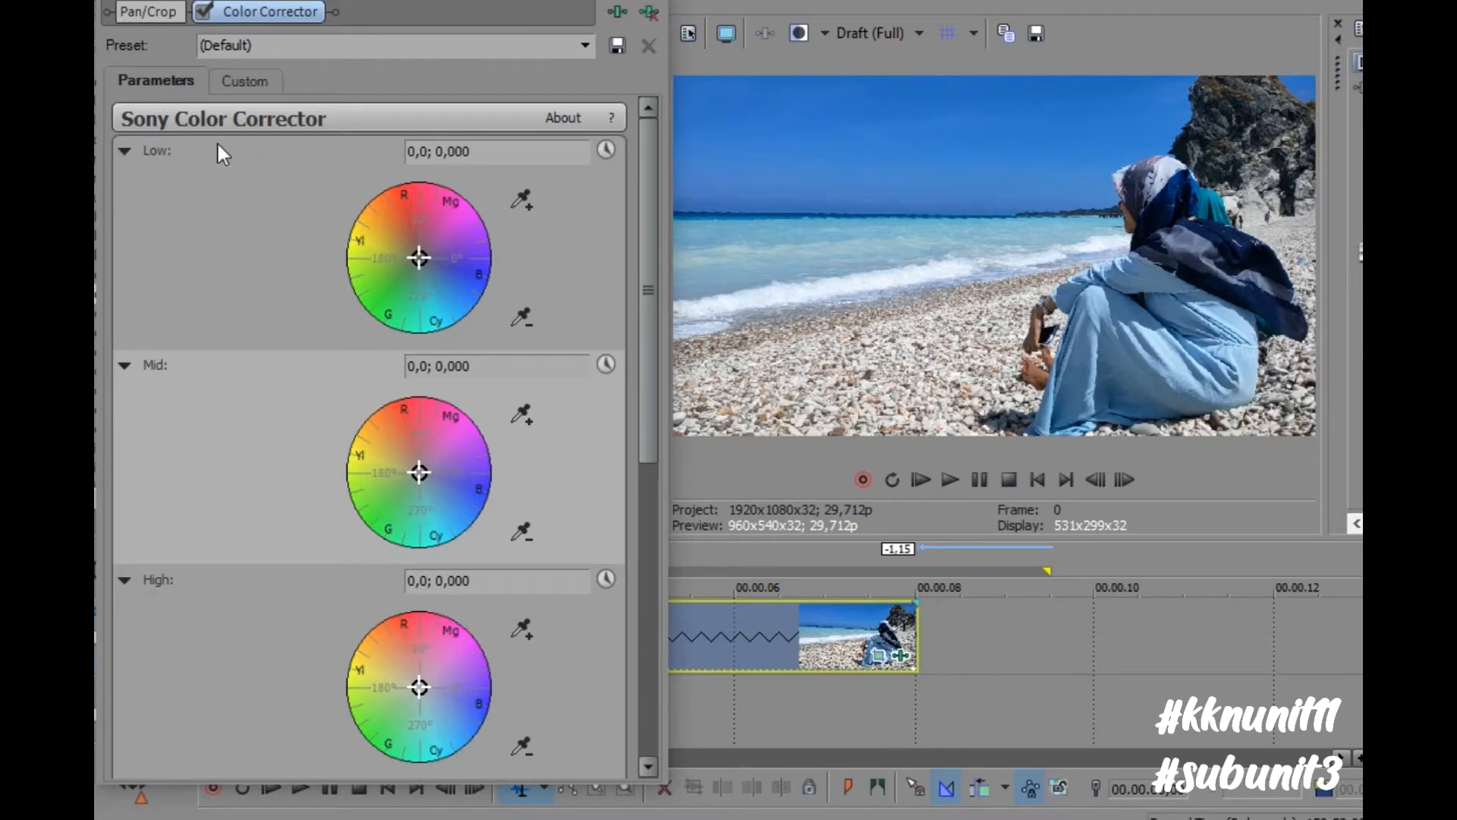
Try shifting the Low, Mid and High color wheels and return each one to its neutral center
mouse_move(432, 251)
mouse_down()
mouse_move(384, 207)
mouse_move(439, 240)
mouse_up()
double_click(439, 240)
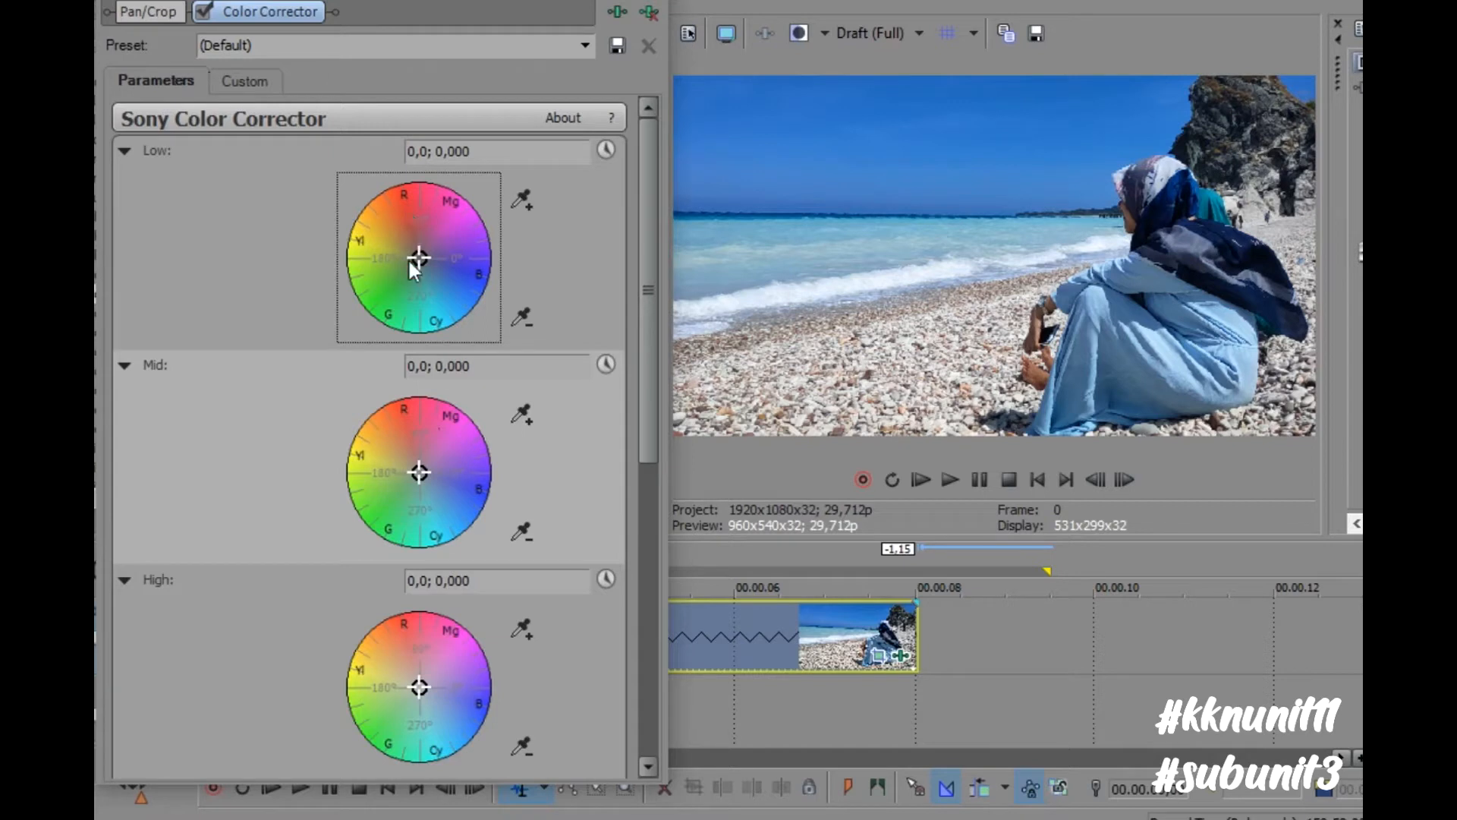
mouse_move(421, 258)
mouse_down()
mouse_move(413, 236)
mouse_move(442, 206)
mouse_move(469, 249)
mouse_move(418, 286)
mouse_move(441, 252)
mouse_move(422, 234)
mouse_move(416, 303)
mouse_move(405, 217)
mouse_move(428, 281)
mouse_move(399, 250)
mouse_move(396, 202)
mouse_move(426, 200)
mouse_move(390, 193)
mouse_move(431, 188)
mouse_move(476, 238)
mouse_move(472, 299)
mouse_move(422, 253)
mouse_move(472, 327)
mouse_move(439, 348)
mouse_move(412, 347)
mouse_move(361, 303)
mouse_move(399, 217)
mouse_move(428, 273)
mouse_move(458, 199)
mouse_move(408, 270)
mouse_move(419, 257)
mouse_up()
mouse_move(418, 474)
mouse_down()
mouse_move(408, 412)
mouse_move(435, 413)
mouse_move(452, 449)
mouse_move(419, 474)
mouse_move(426, 495)
mouse_move(380, 507)
mouse_move(452, 496)
mouse_move(456, 446)
mouse_move(402, 489)
mouse_move(469, 445)
mouse_move(408, 450)
mouse_move(423, 454)
mouse_up()
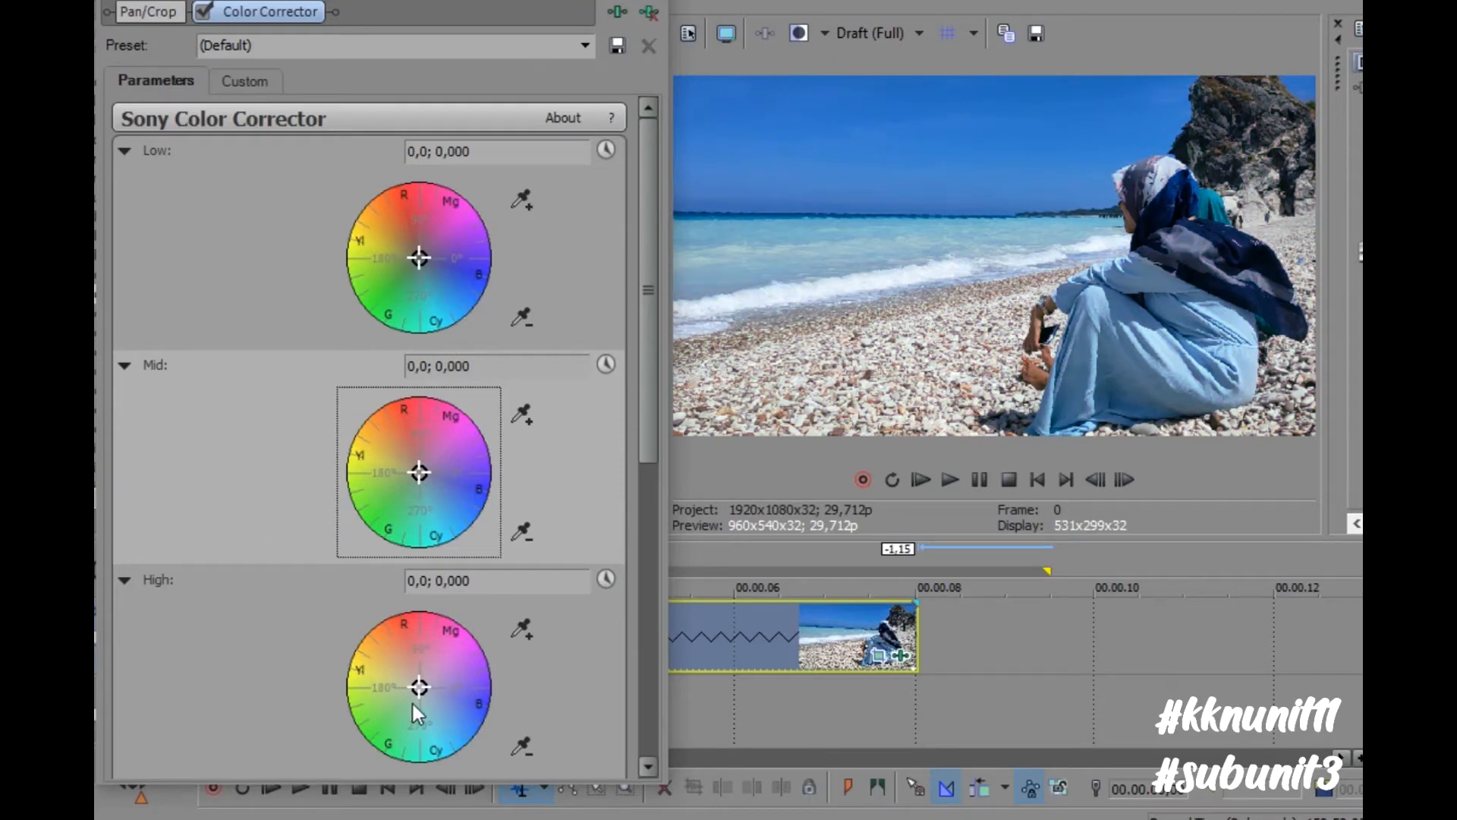
mouse_move(422, 688)
mouse_down()
mouse_move(435, 635)
mouse_move(478, 693)
mouse_move(405, 744)
mouse_move(357, 707)
mouse_move(366, 671)
mouse_move(428, 624)
mouse_move(422, 686)
mouse_move(402, 671)
mouse_move(419, 687)
mouse_up()
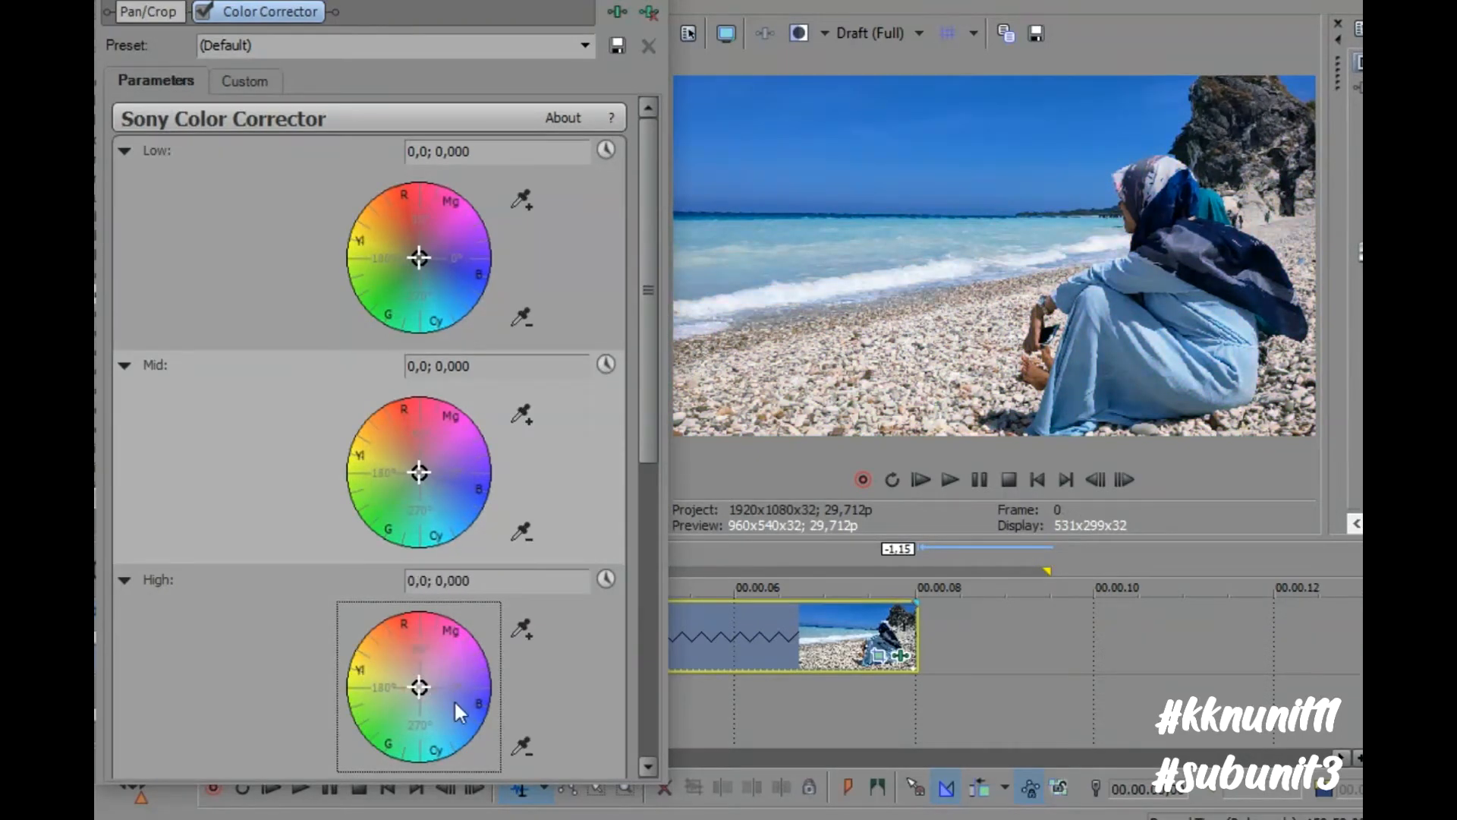
scroll(216, 413, down, 1)
scroll(216, 412, up, 1)
scroll(309, 347, down, 1)
scroll(304, 353, up, 1)
drag(415, 1, 384, 0)
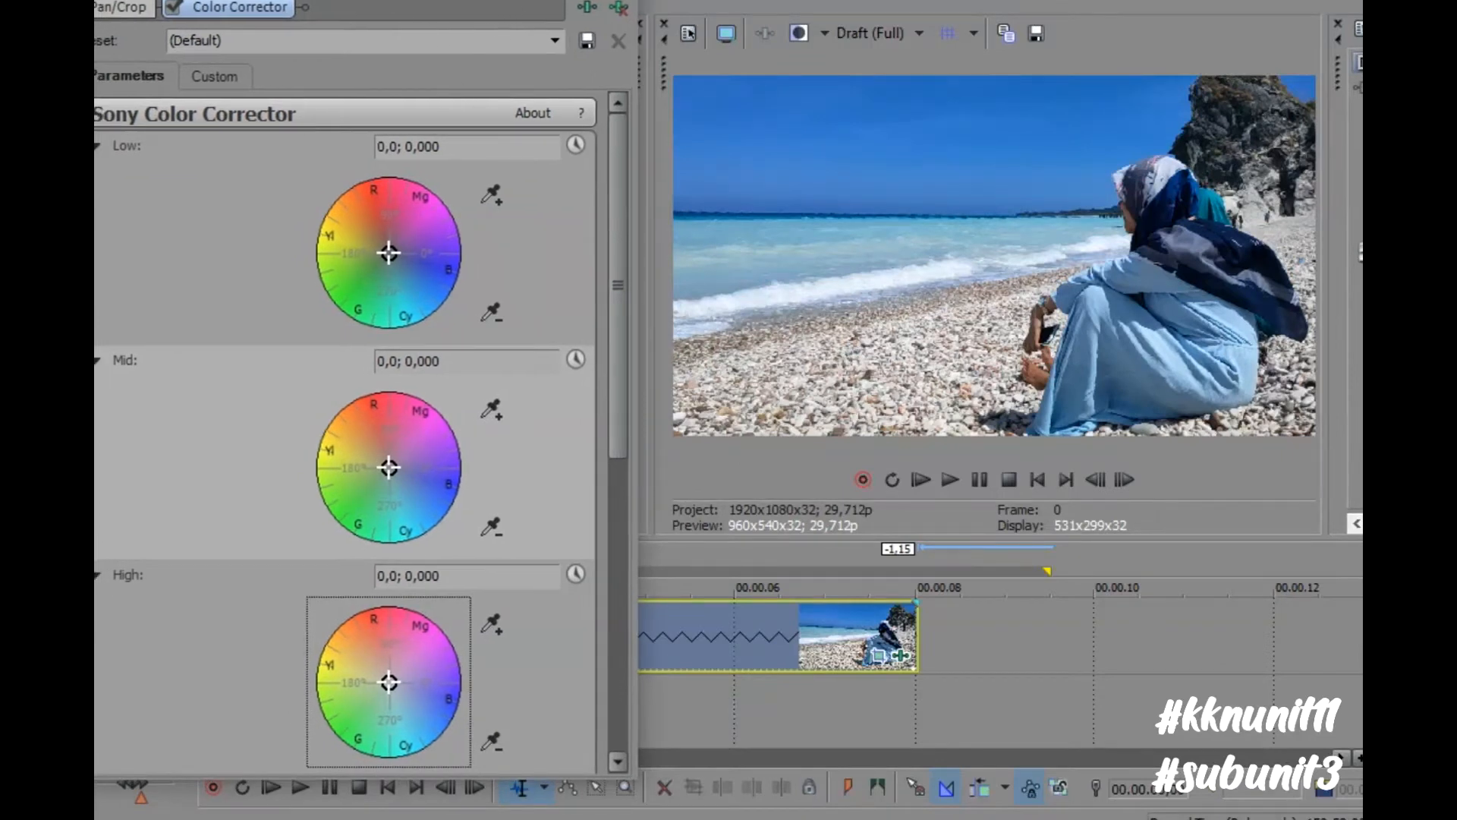
Close the effect settings and play the clip to review its uncorrected colors
key(alt+F4)
key(space)
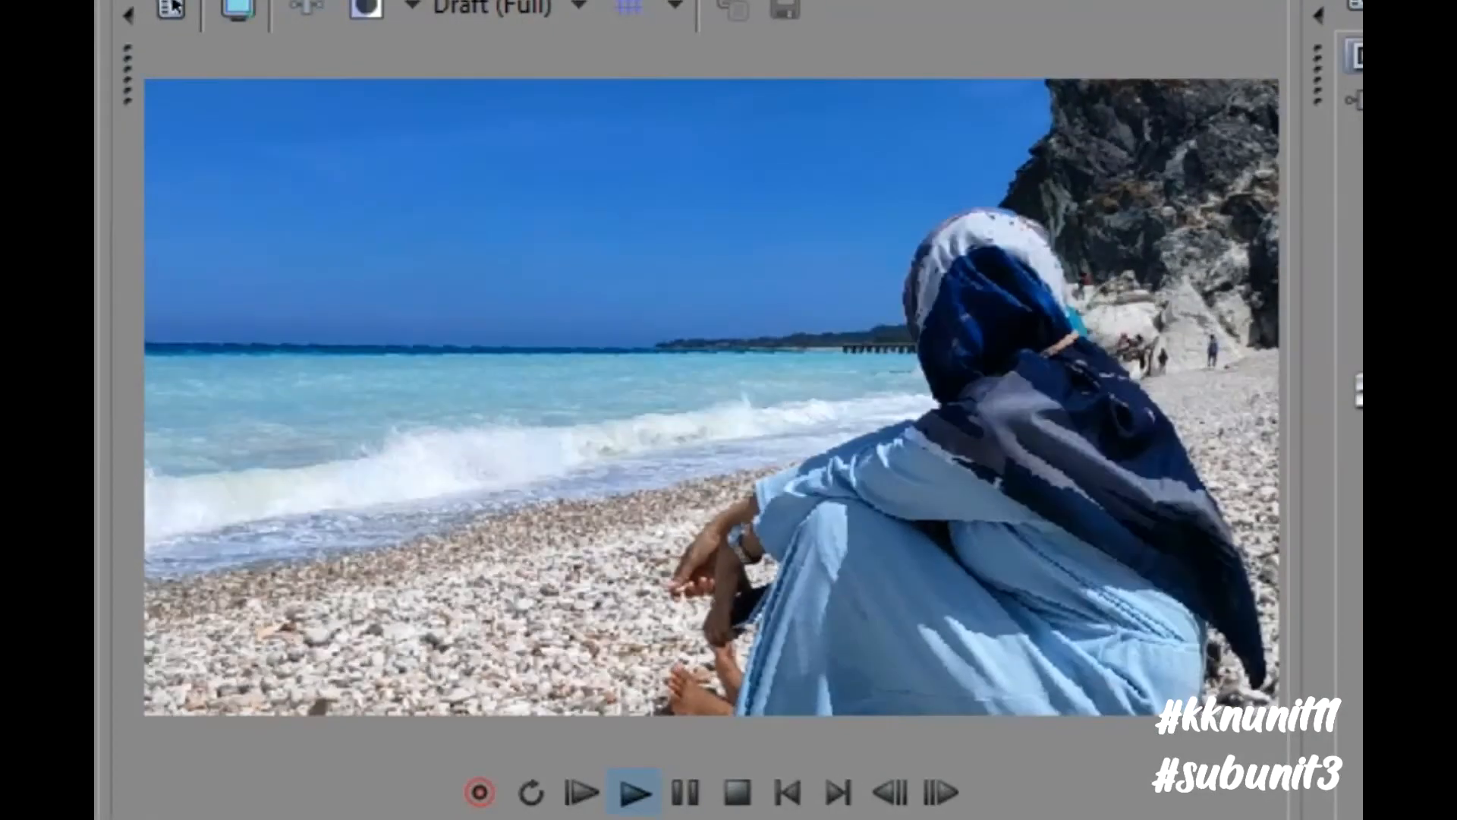
key(space)
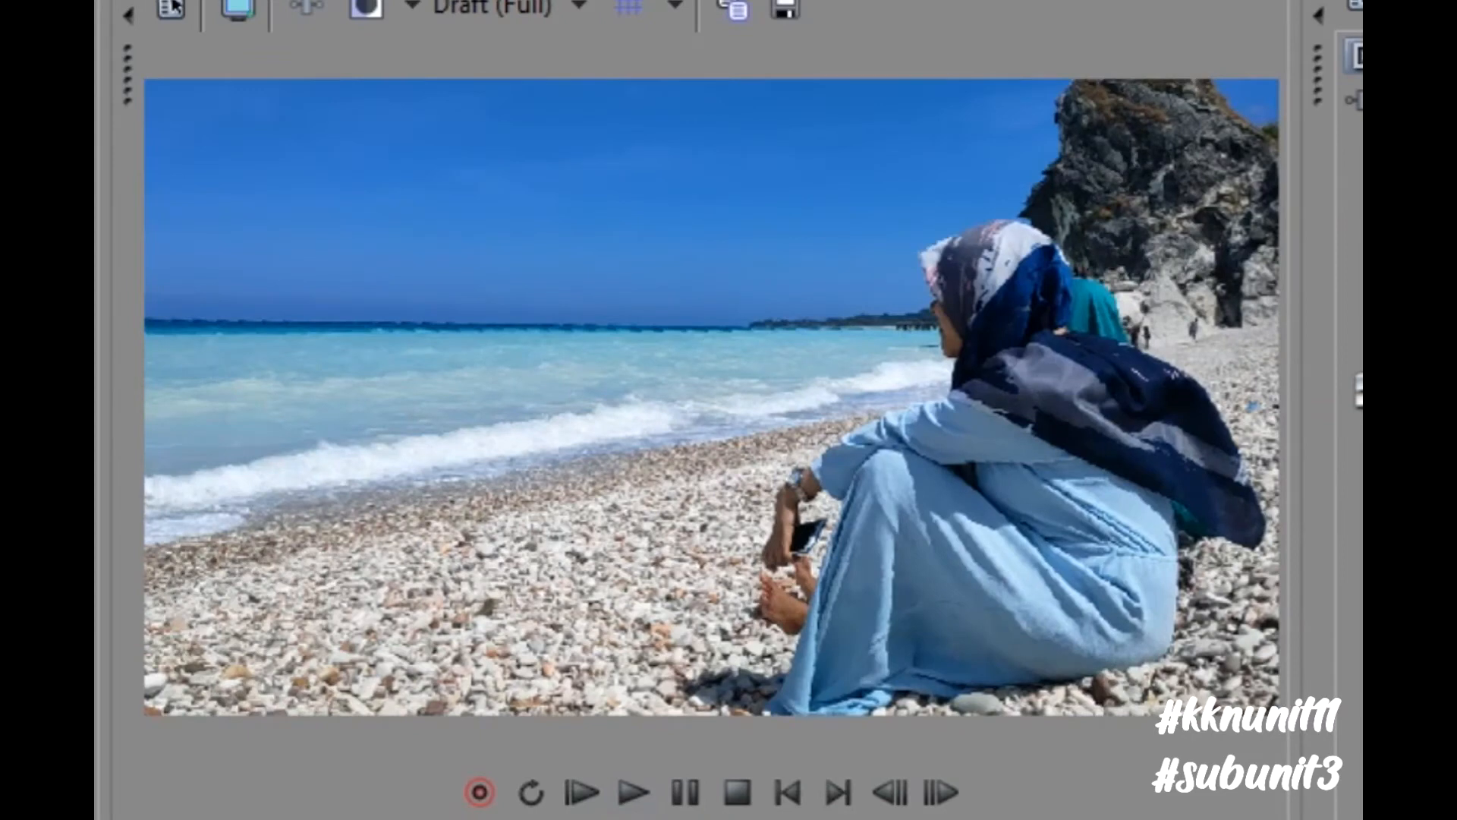
Reopen the clip's Color Corrector settings and set the Low wheel to 107,48; 0,4993 and the Mid wheel to 155,72; 0,3474
click(905, 668)
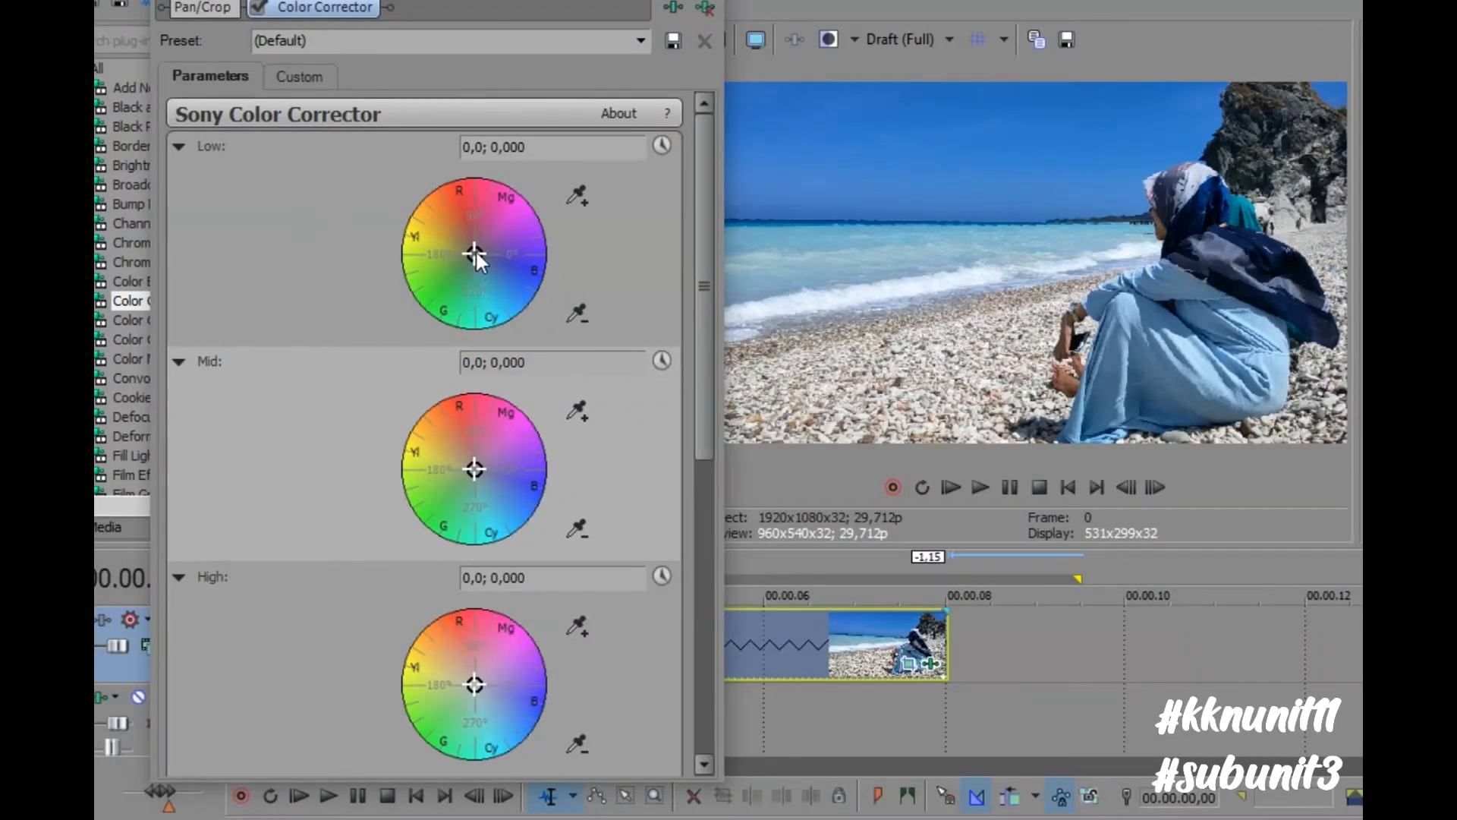
drag(476, 252, 464, 221)
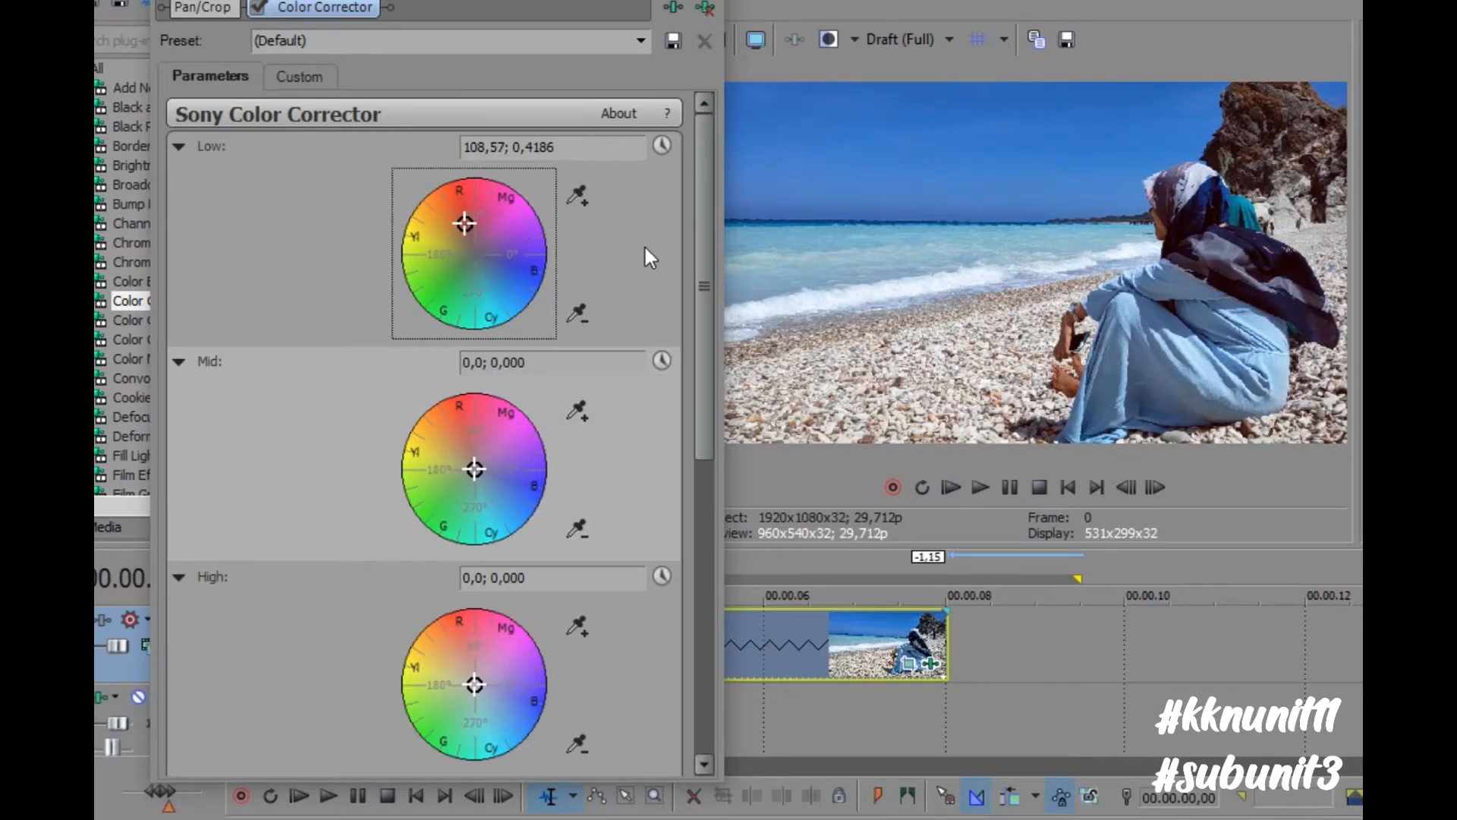
mouse_move(471, 466)
mouse_down()
mouse_move(449, 471)
mouse_move(452, 458)
mouse_up()
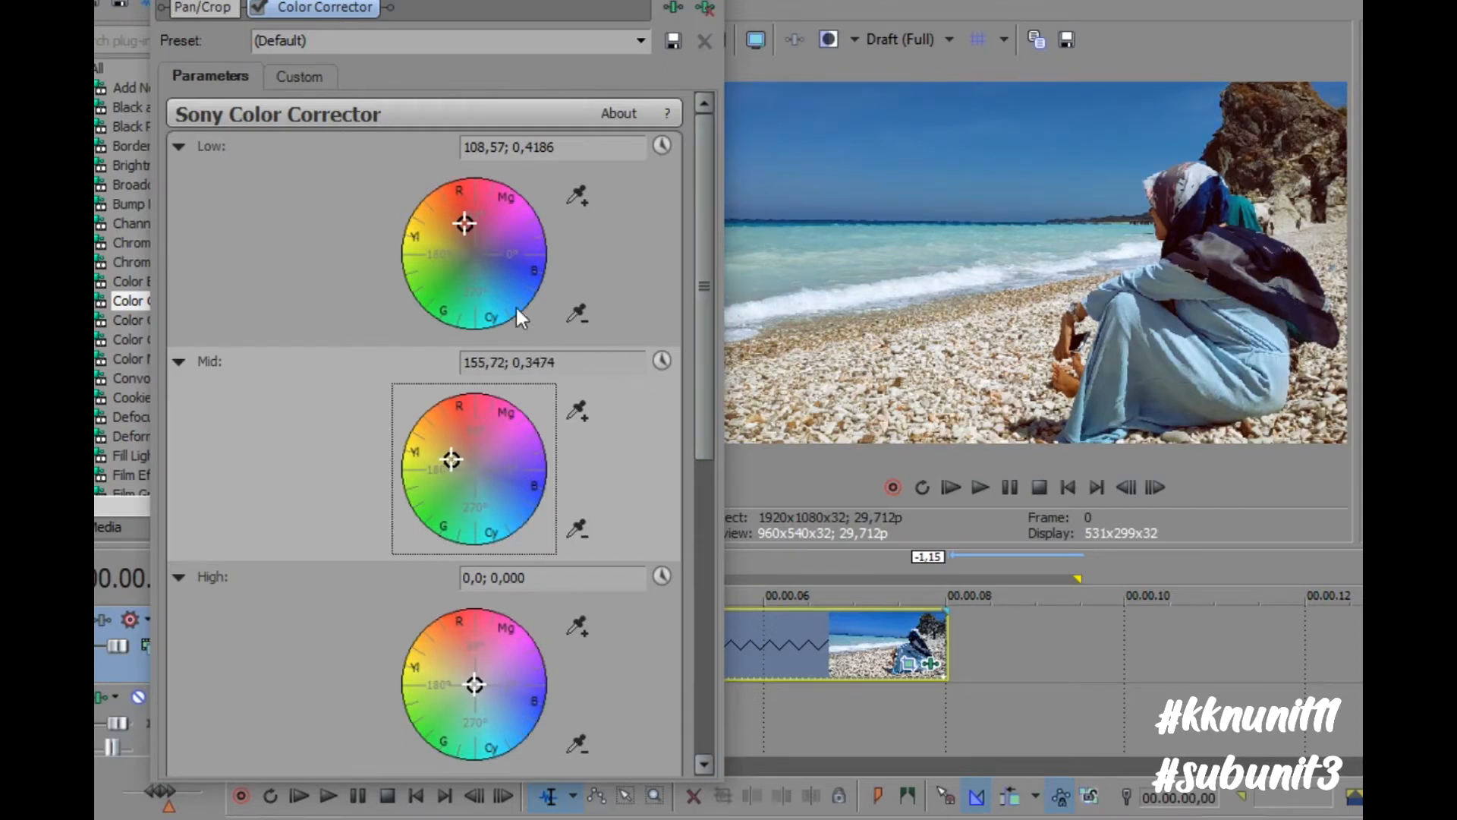
drag(465, 224, 463, 215)
Shift the High color wheel toward cyan-blue, to 307,73; 0,3813
scroll(348, 486, down, 3)
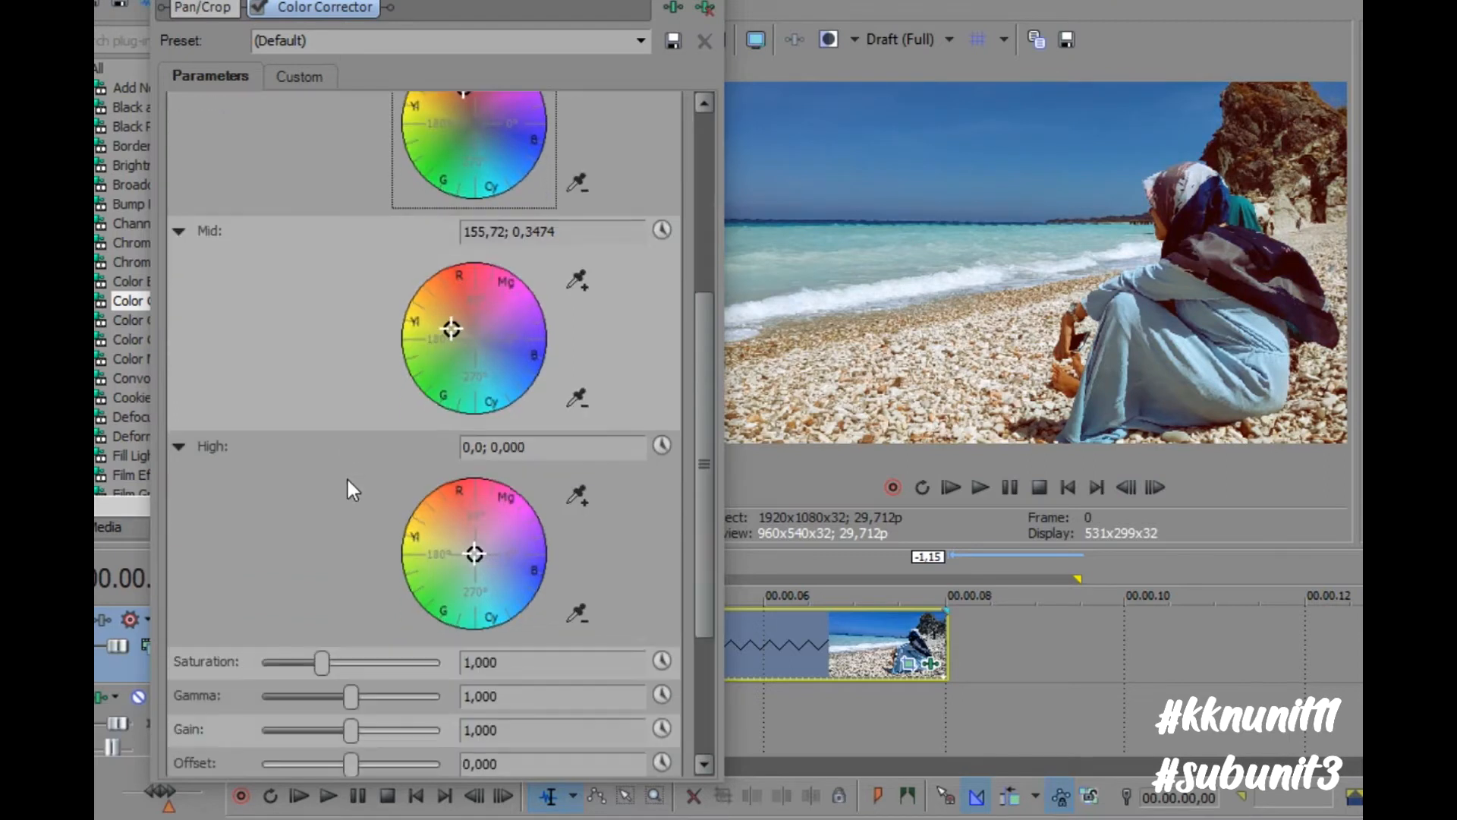
scroll(385, 469, up, 2)
drag(468, 645, 492, 665)
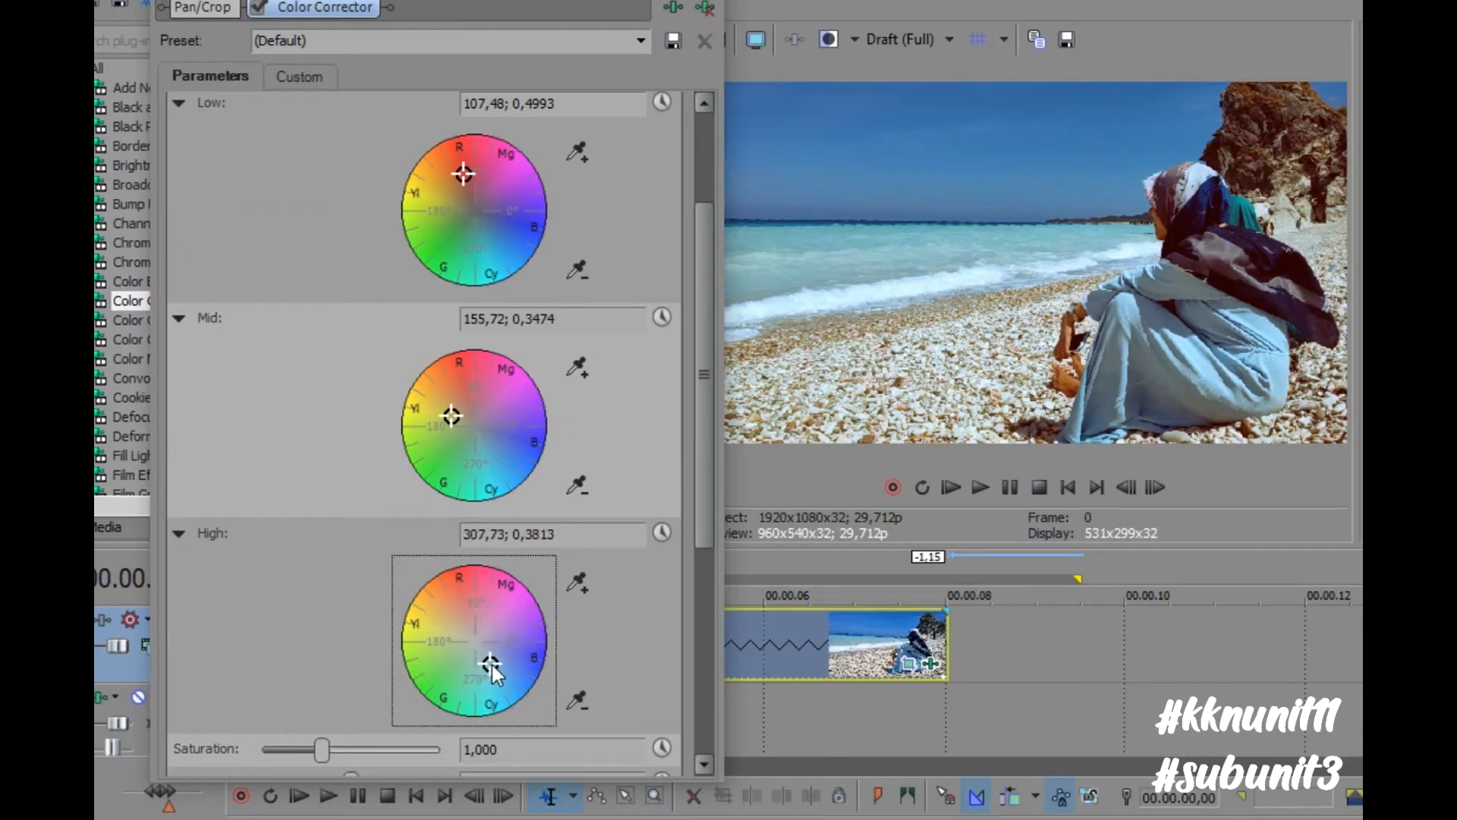
Test the clip with Saturation at 0,000, reset it, and set Saturation to 1,300
scroll(331, 563, down, 1)
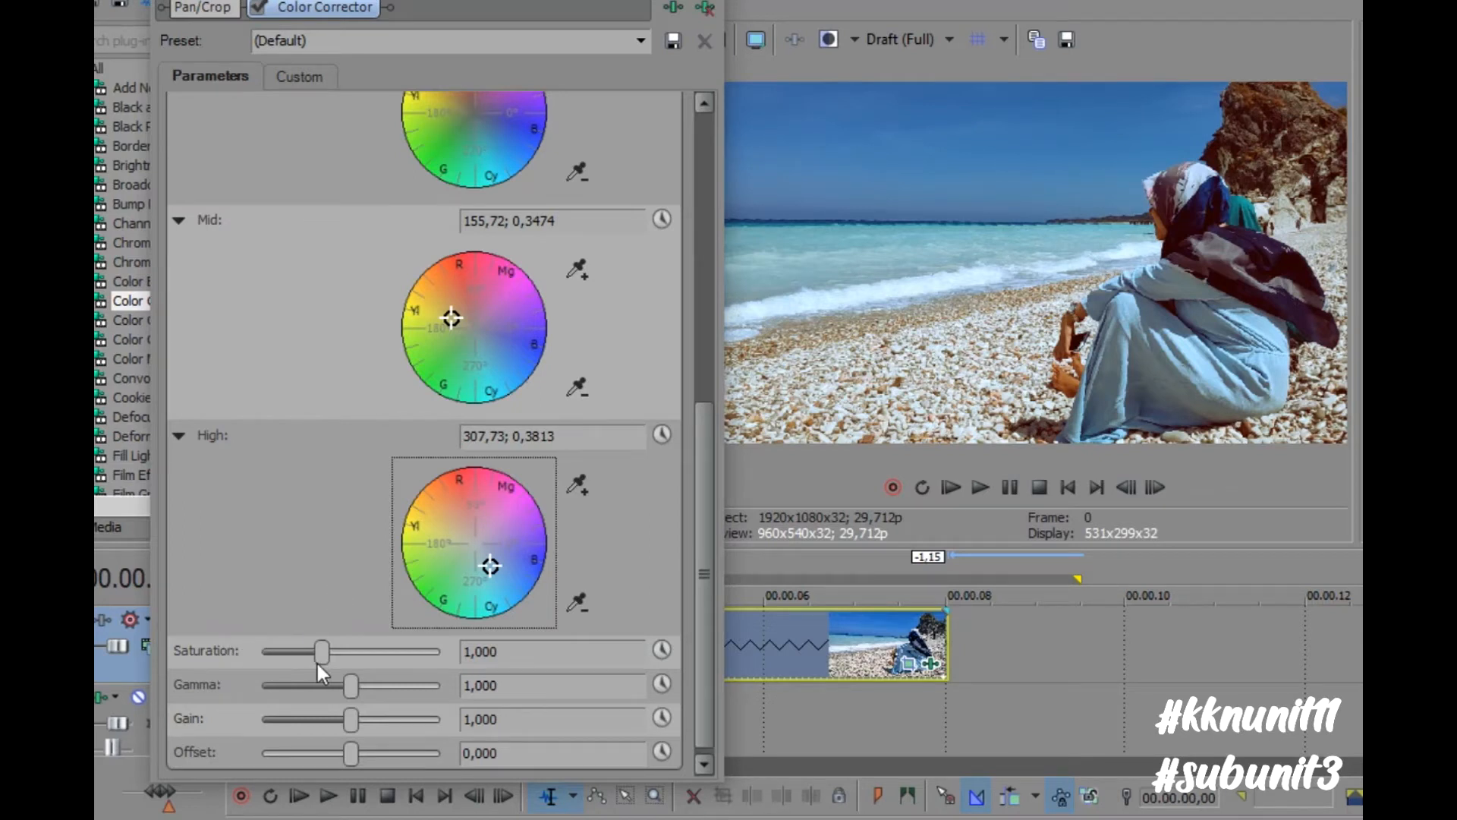
drag(323, 654, 254, 684)
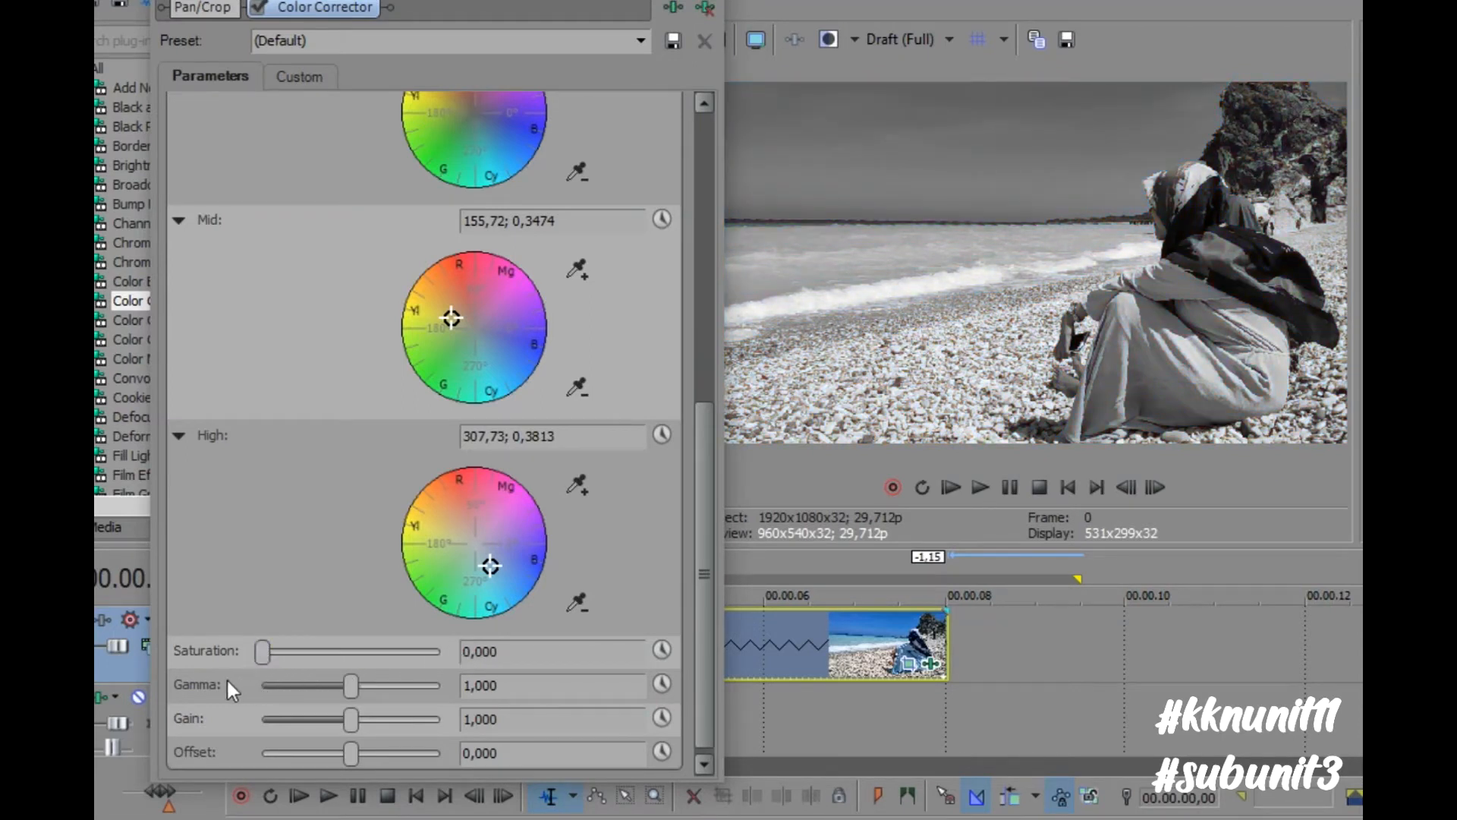
mouse_move(263, 653)
mouse_down()
mouse_move(279, 670)
mouse_move(255, 667)
mouse_up()
double_click(262, 651)
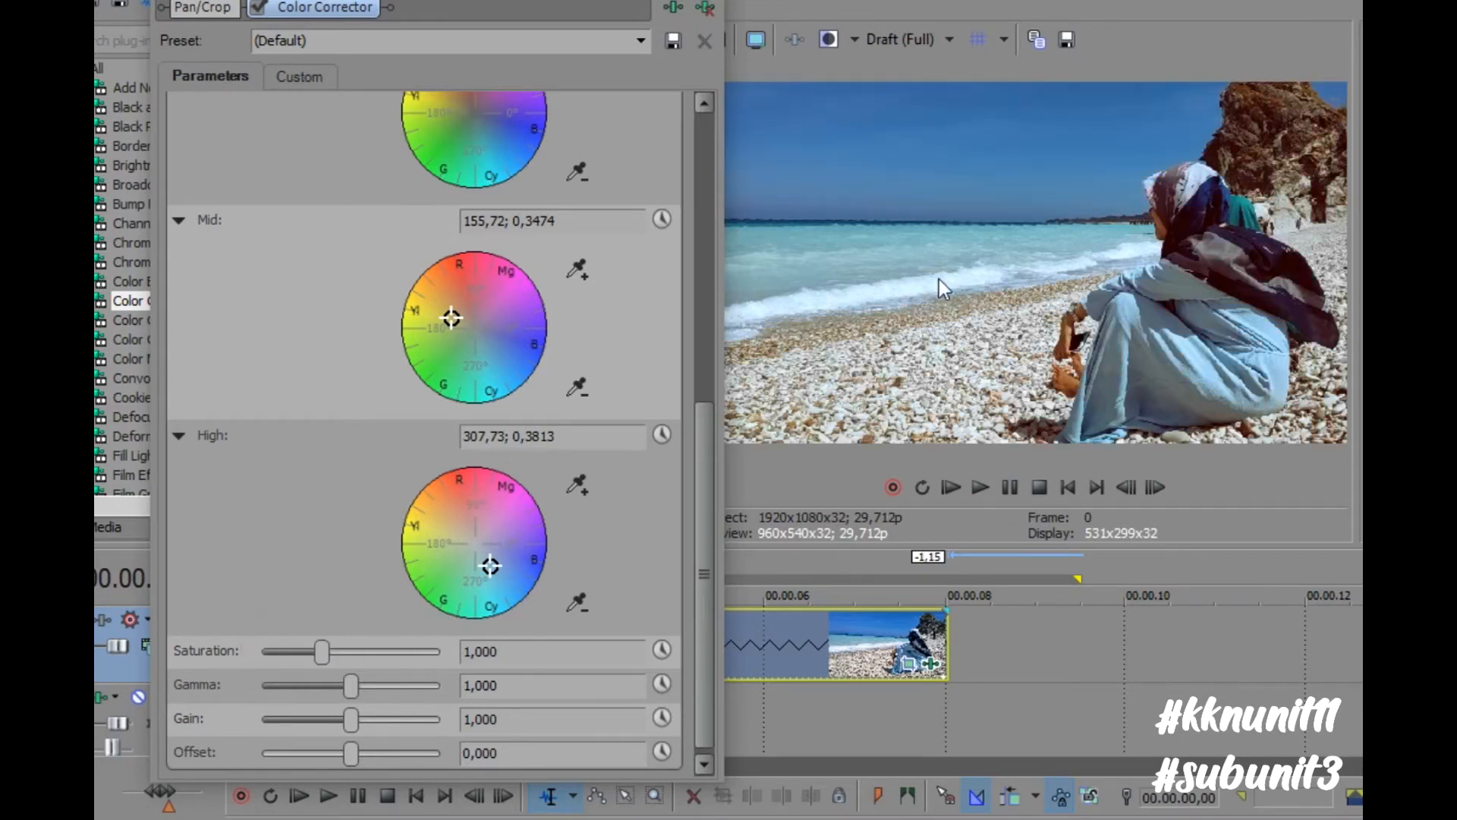
click(344, 650)
Try Gamma at 0,000 on the clip and reset it to its default
mouse_move(356, 694)
mouse_down()
mouse_move(439, 680)
mouse_move(220, 697)
mouse_move(469, 697)
mouse_move(353, 699)
mouse_move(352, 686)
mouse_up()
double_click(352, 686)
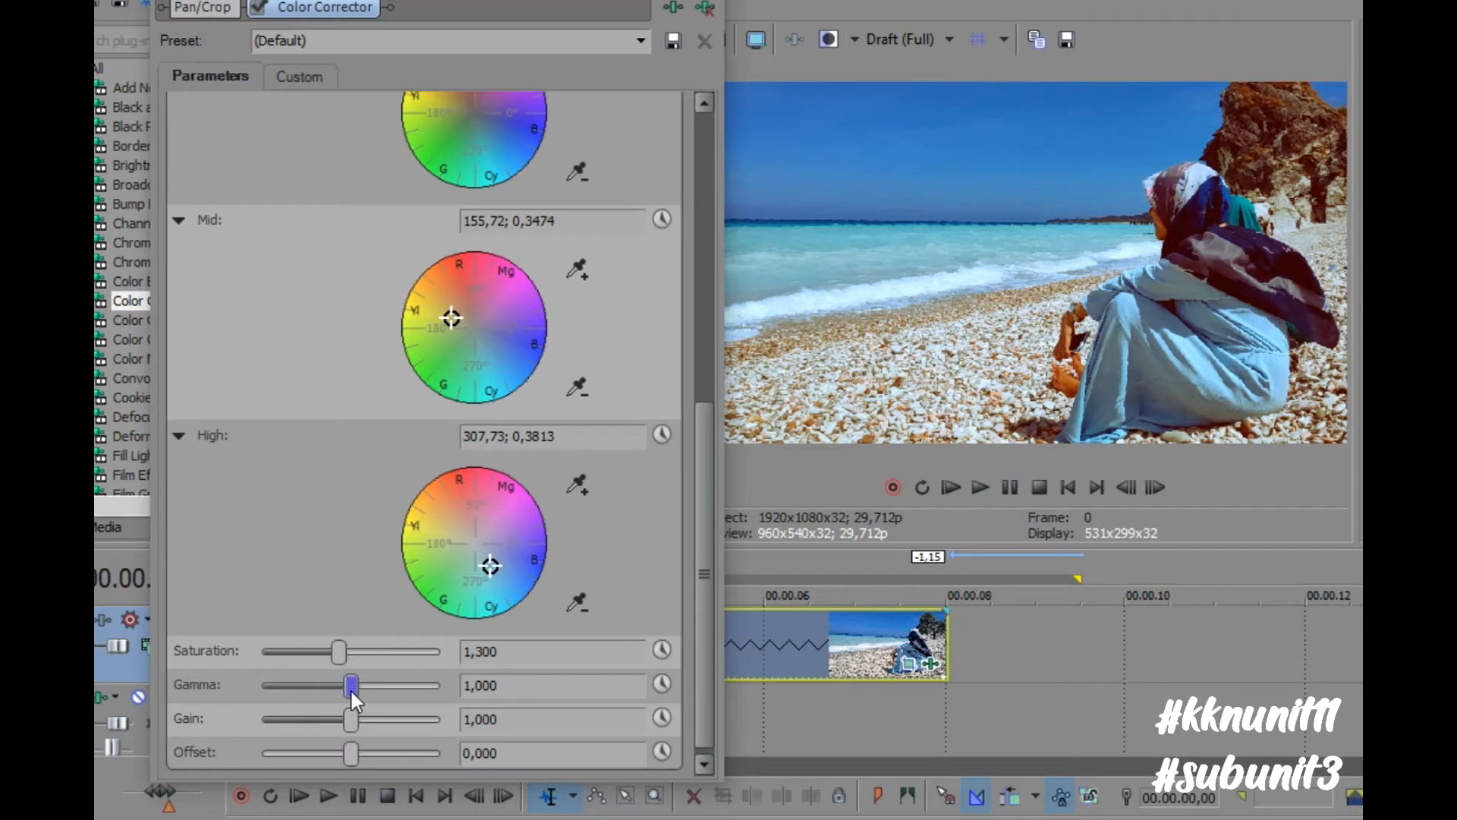
drag(351, 687, 133, 699)
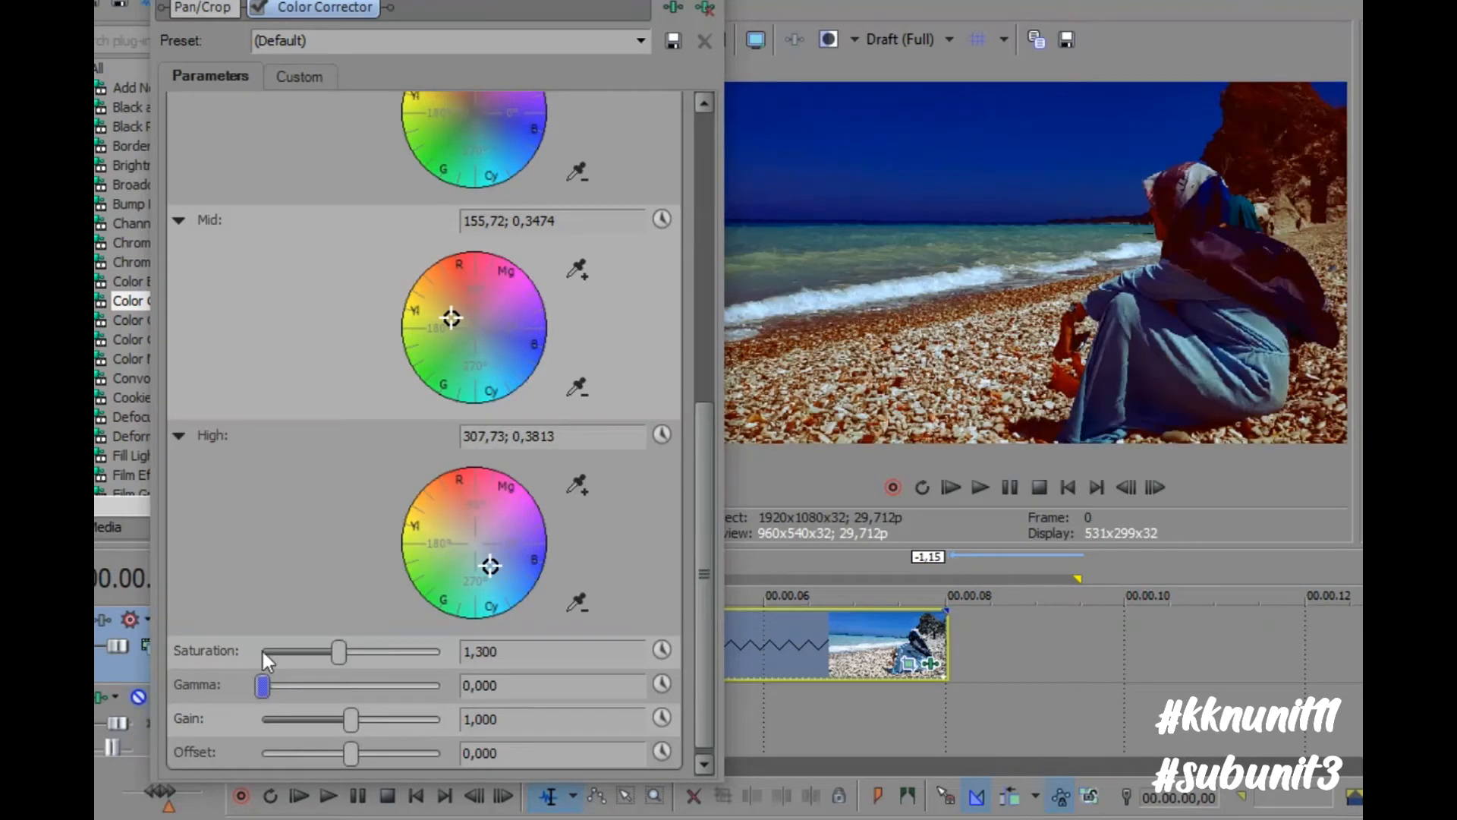
double_click(261, 686)
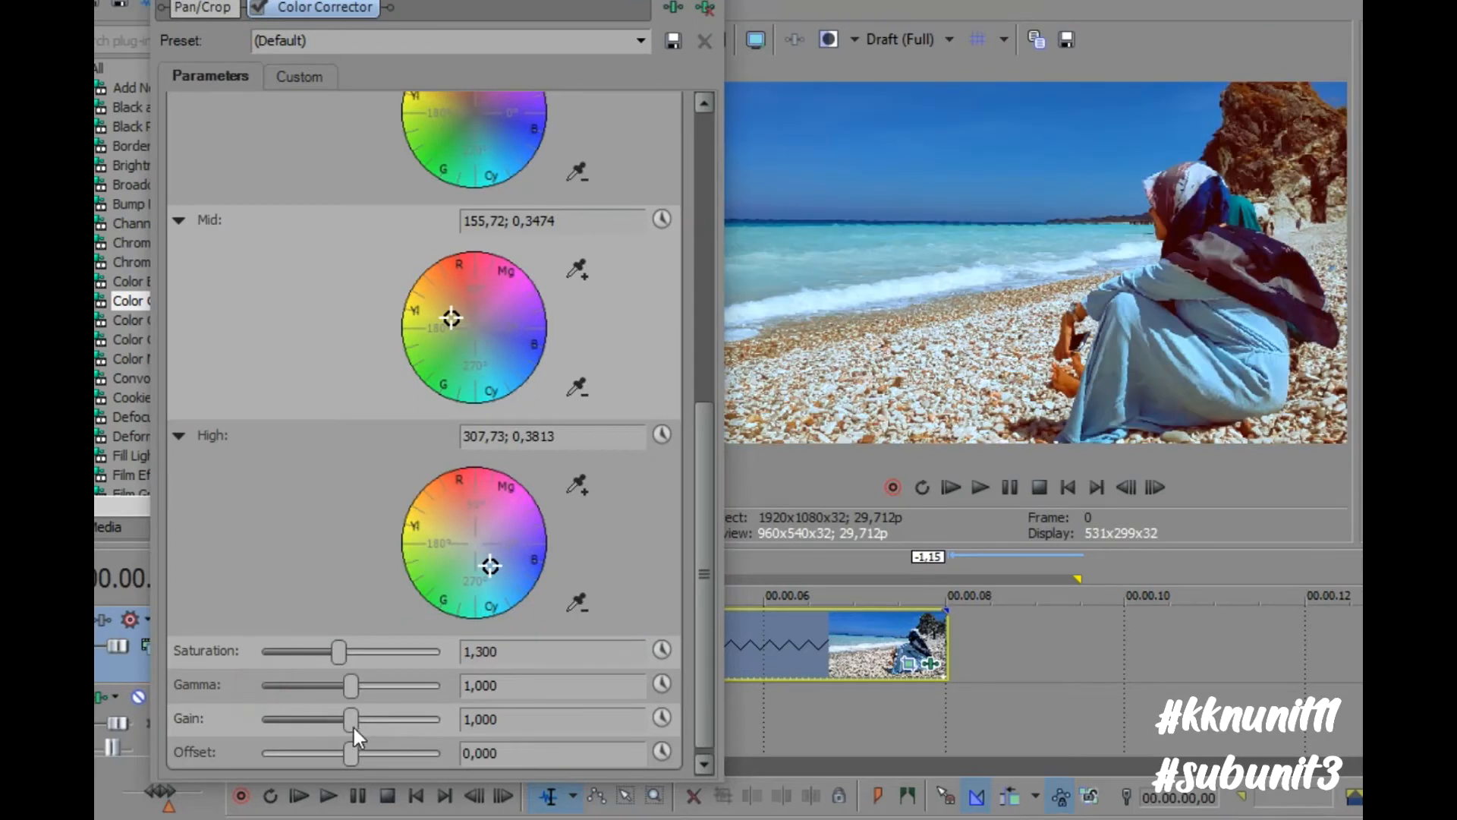
Test the clip with Gain at 2,000 and with Gamma at 2,000, resetting each to its default after the comparison
drag(354, 725, 453, 727)
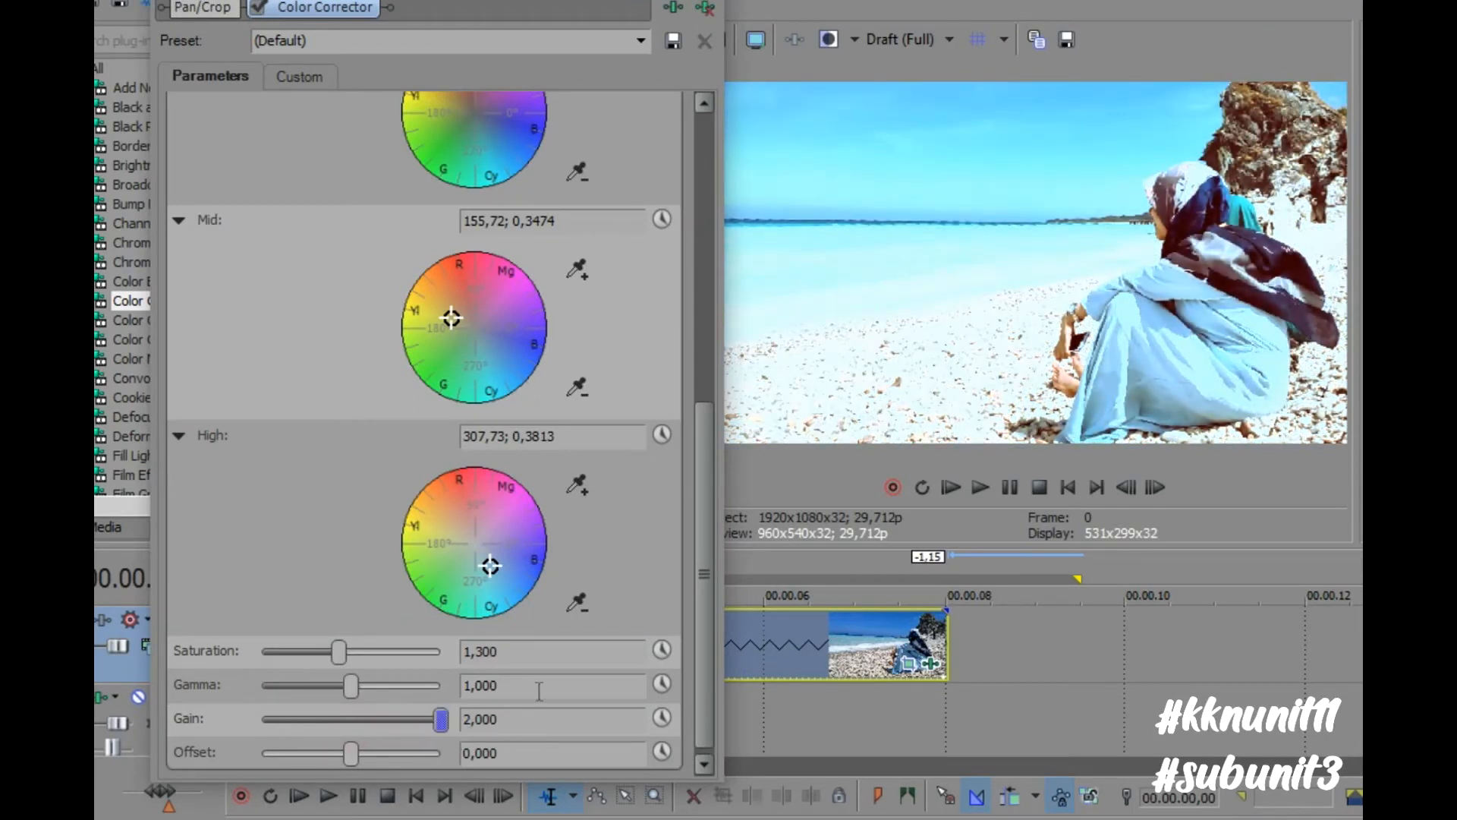
double_click(441, 724)
drag(352, 688, 454, 668)
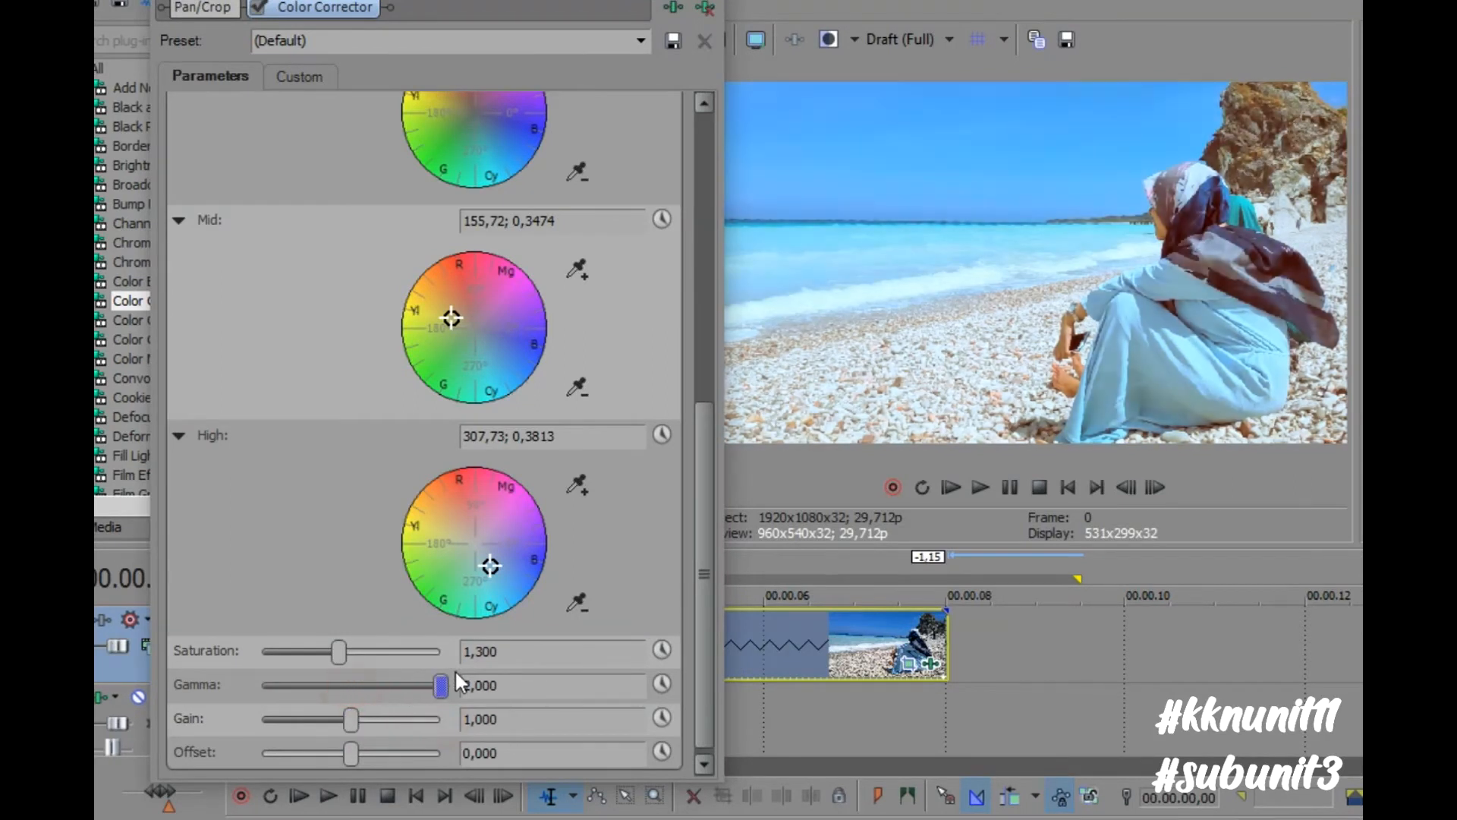
double_click(443, 685)
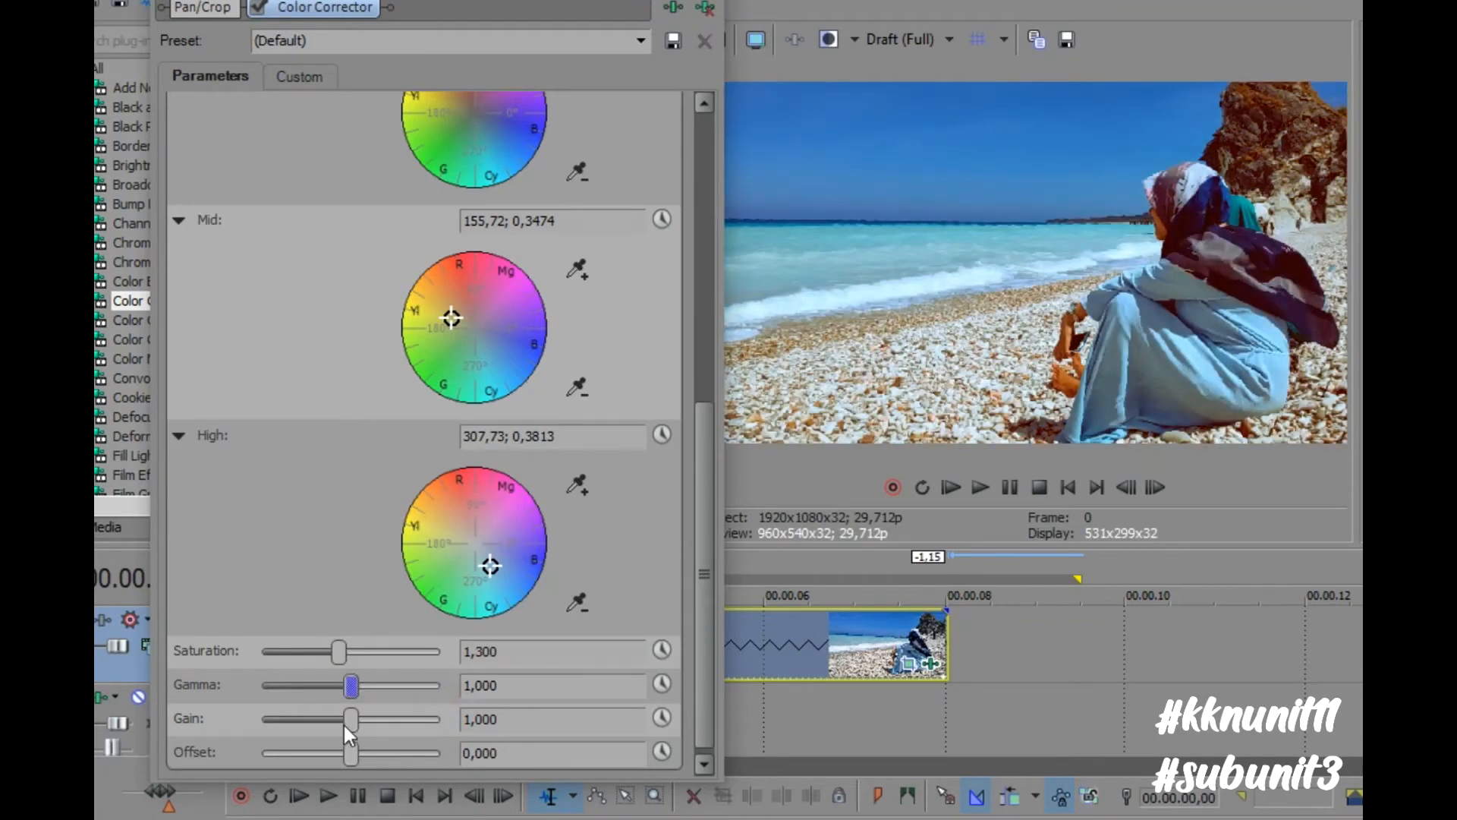
drag(446, 710, 467, 704)
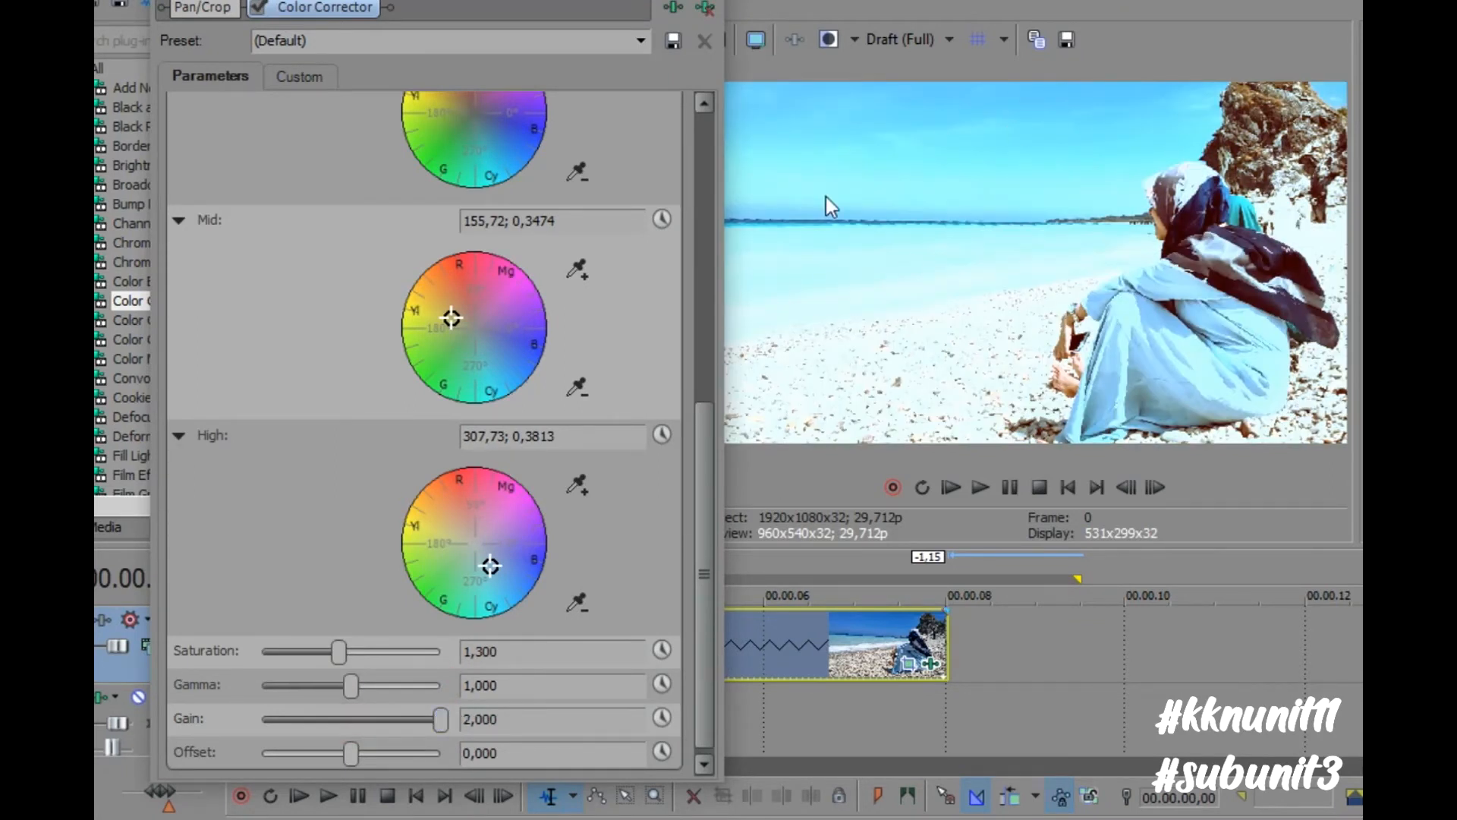
double_click(446, 719)
drag(350, 685, 485, 673)
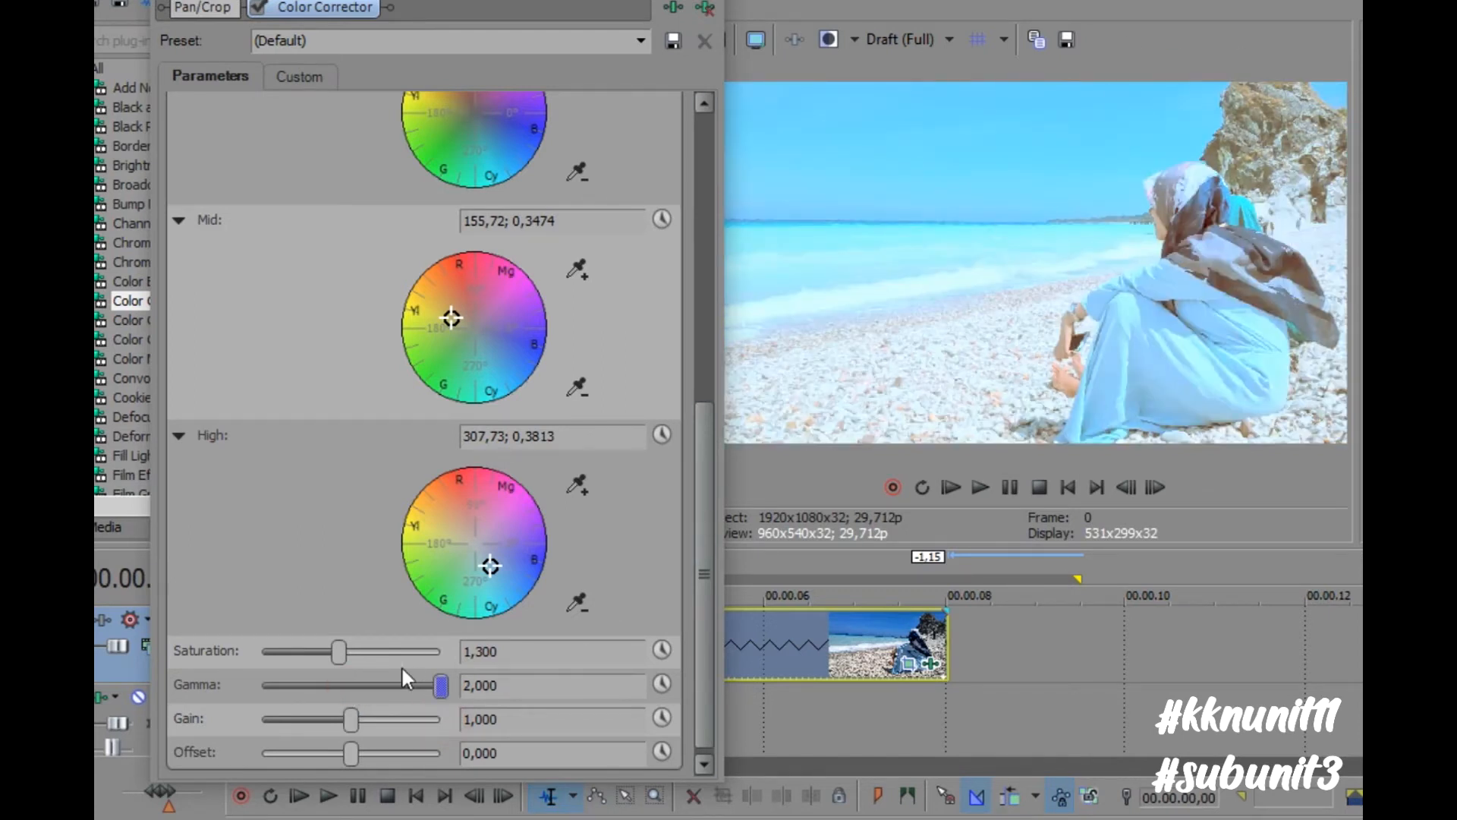
double_click(444, 691)
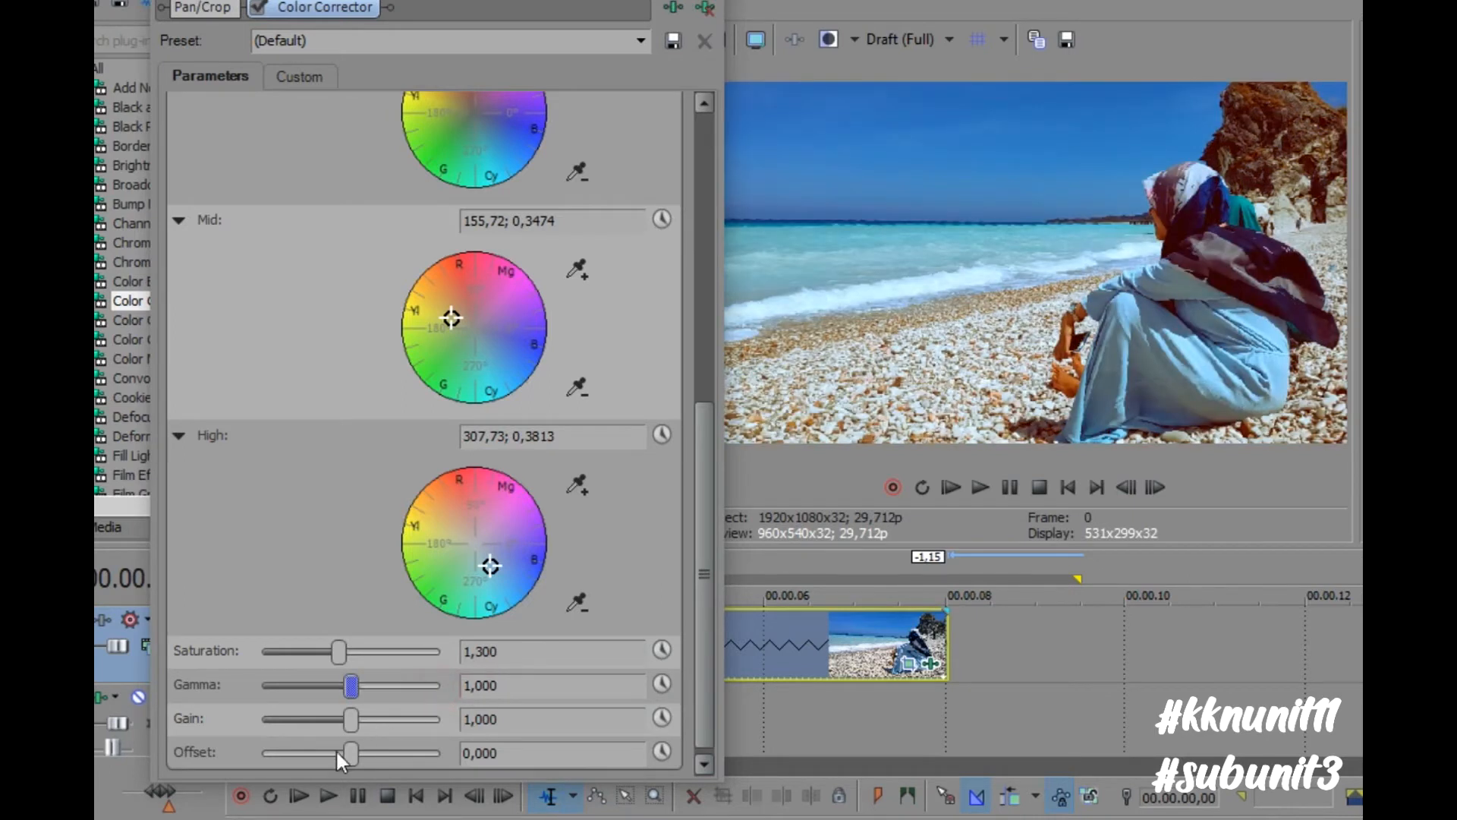
Test the clip with Offset at -254,000 and with Gain at 0,000, resetting both to their defaults
drag(352, 753, 200, 744)
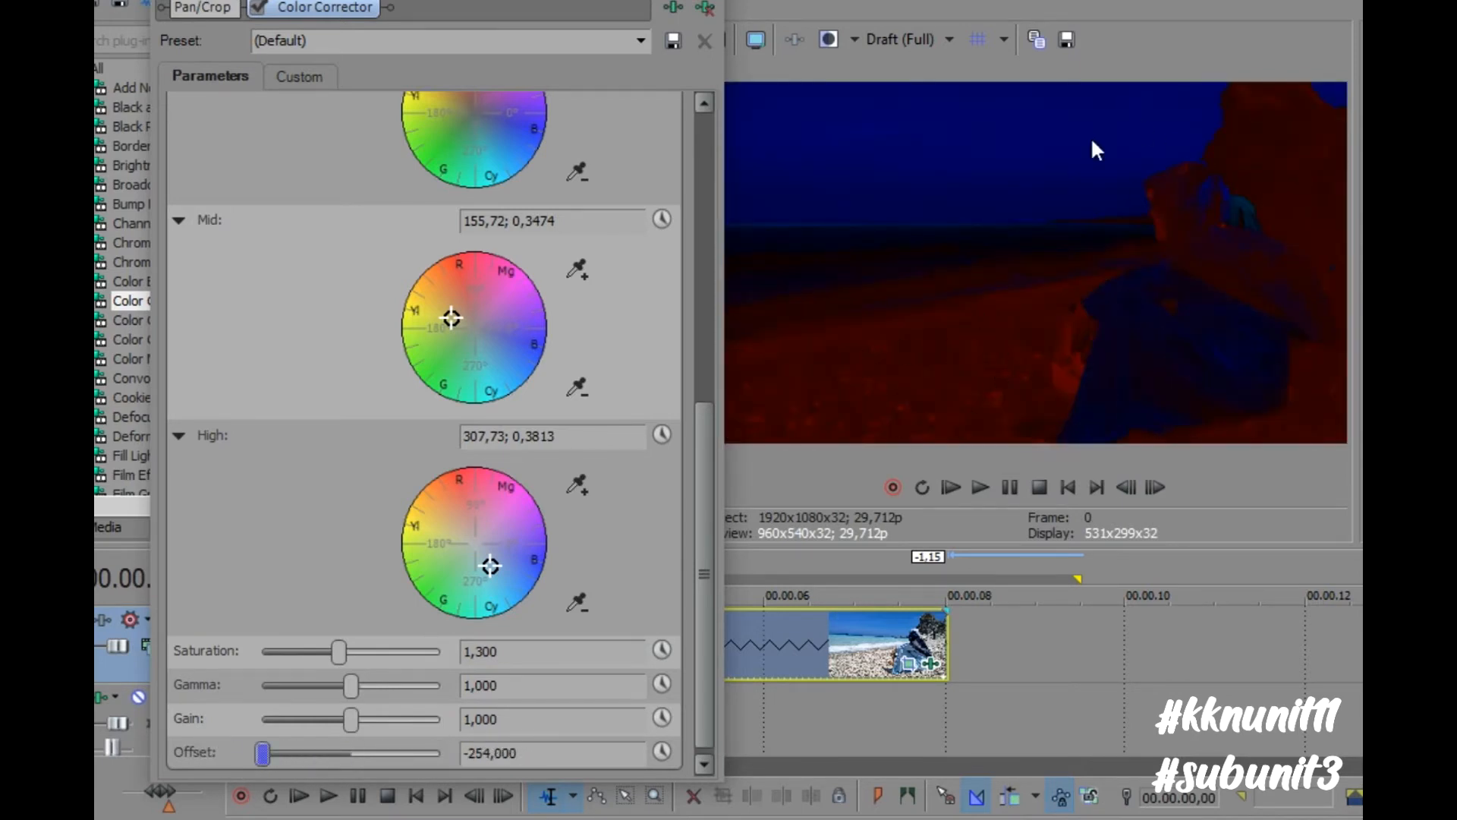
double_click(266, 754)
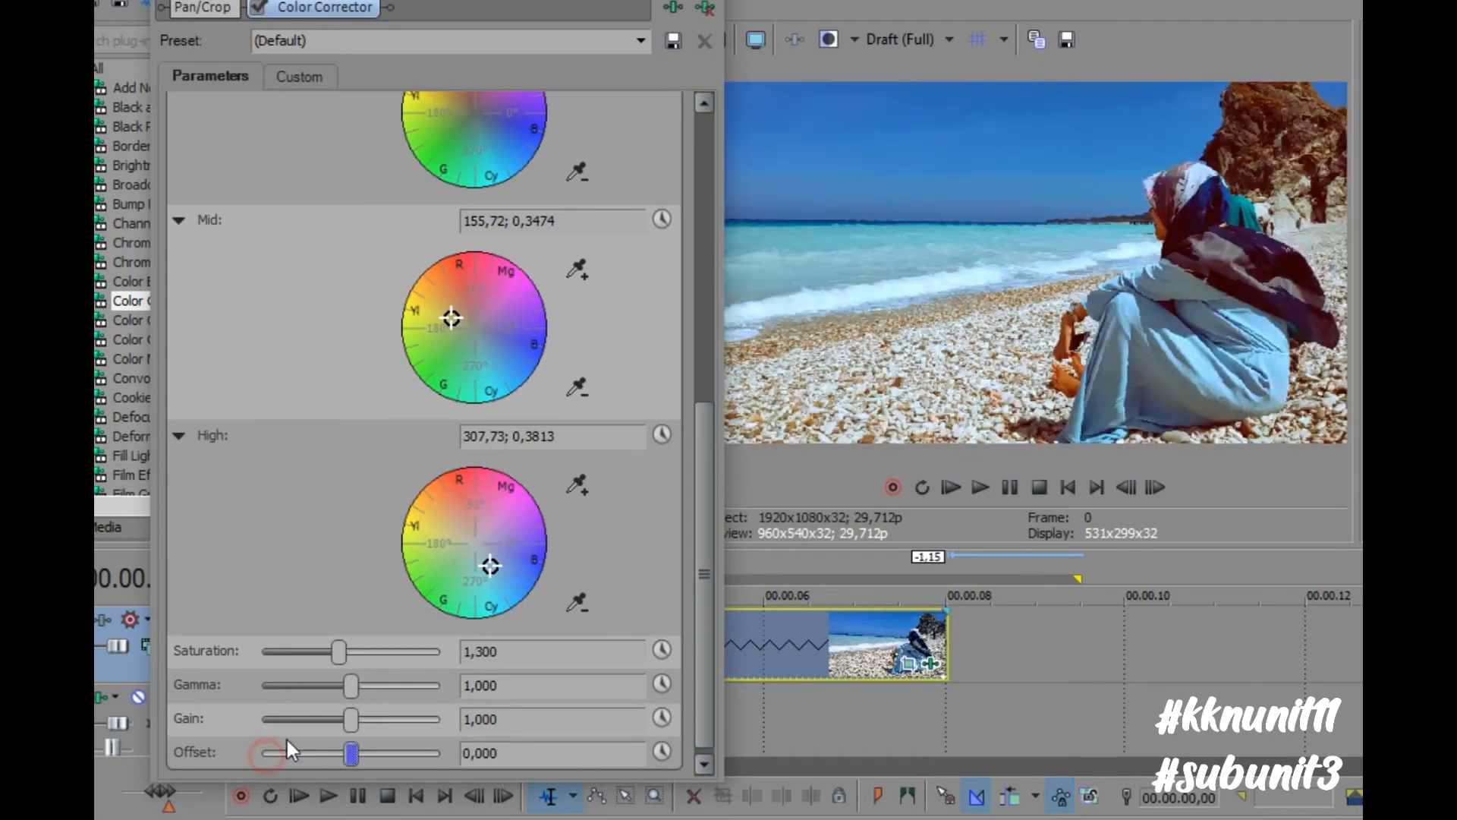
drag(353, 721, 213, 721)
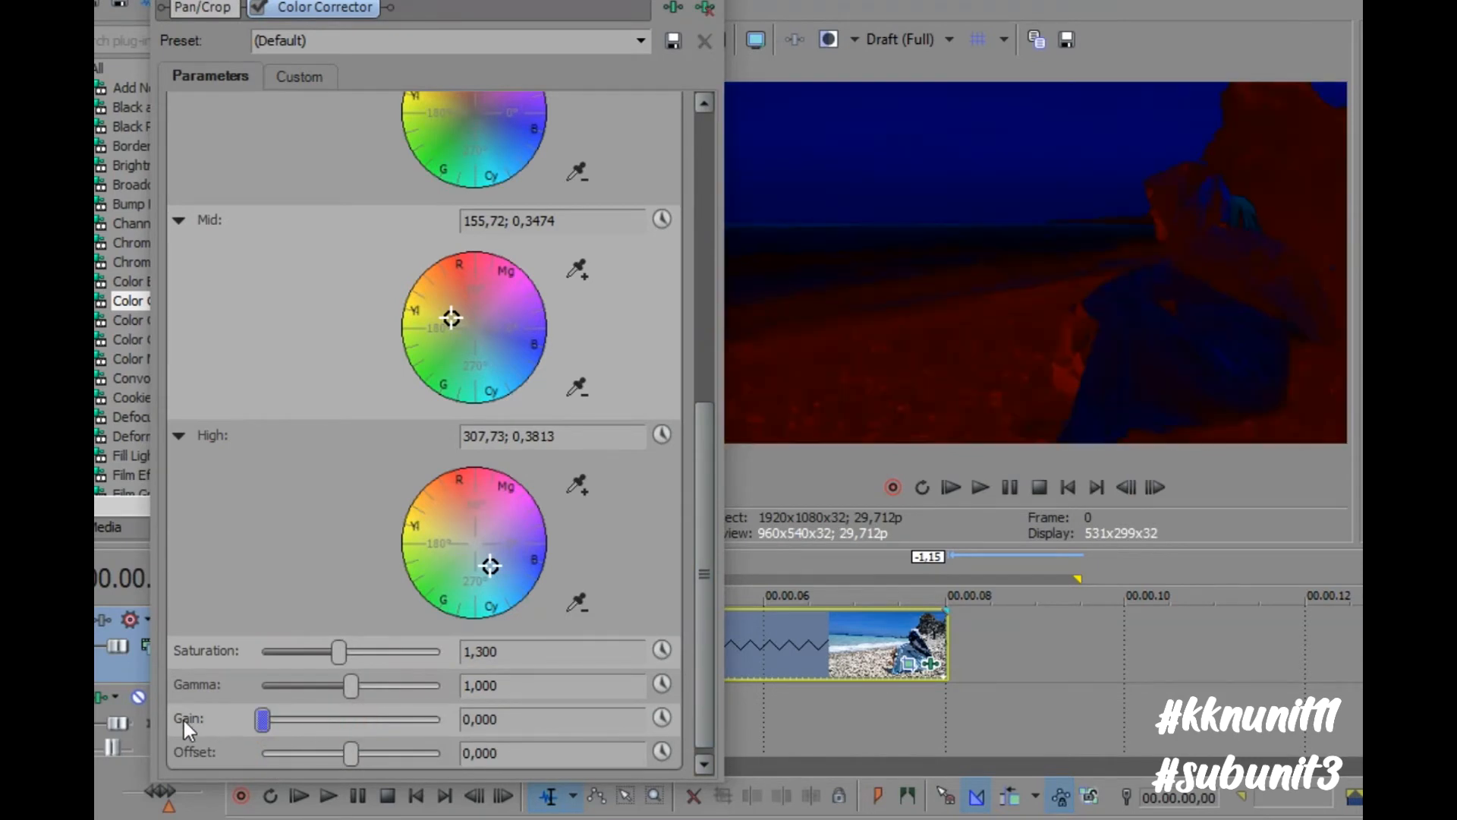
double_click(261, 717)
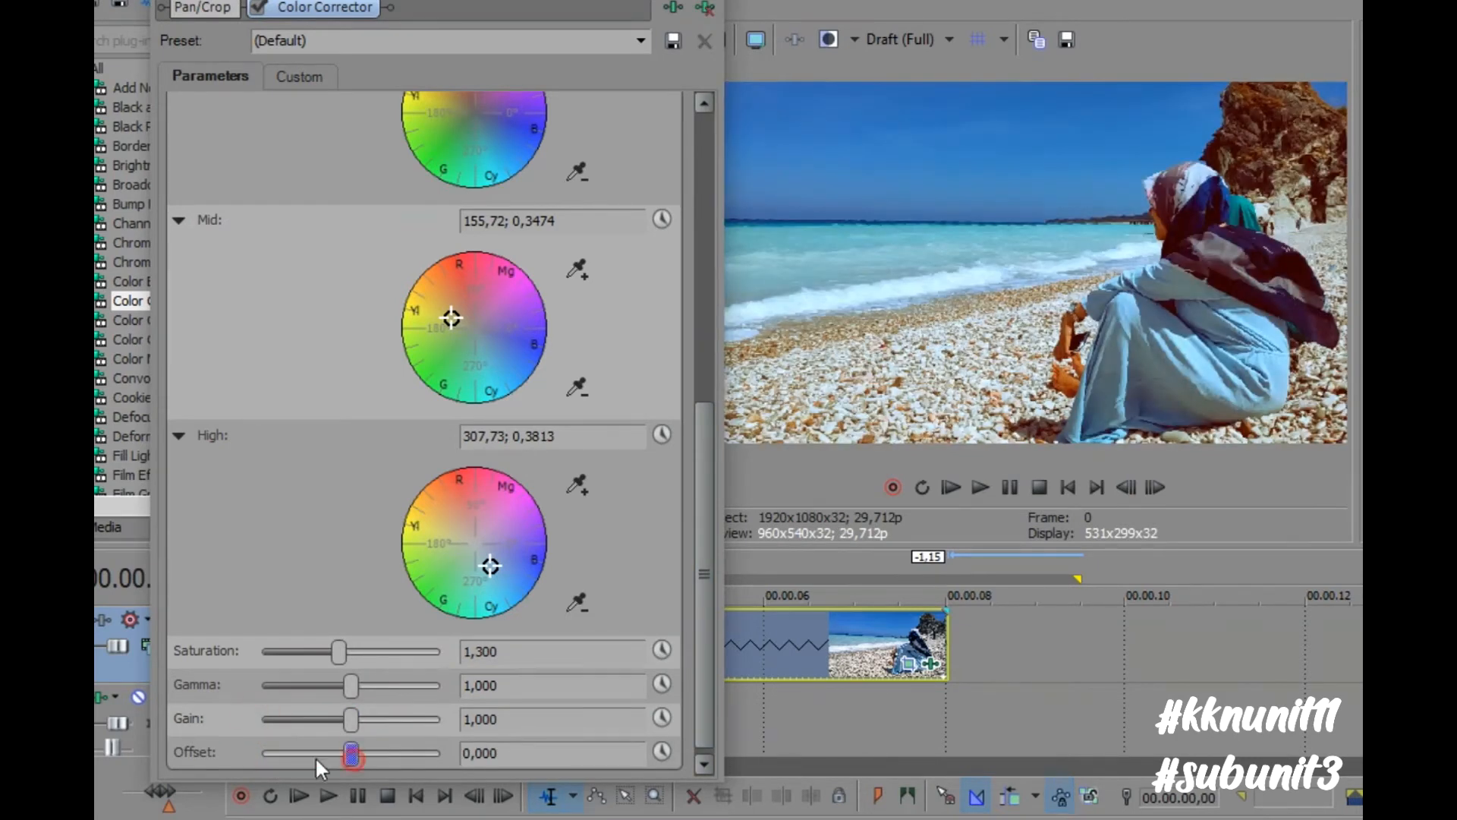
drag(316, 756, 209, 753)
double_click(258, 753)
Set the Color Corrector's Gamma to 1,200 and Gain to 1,100
drag(439, 1, 403, 7)
click(334, 693)
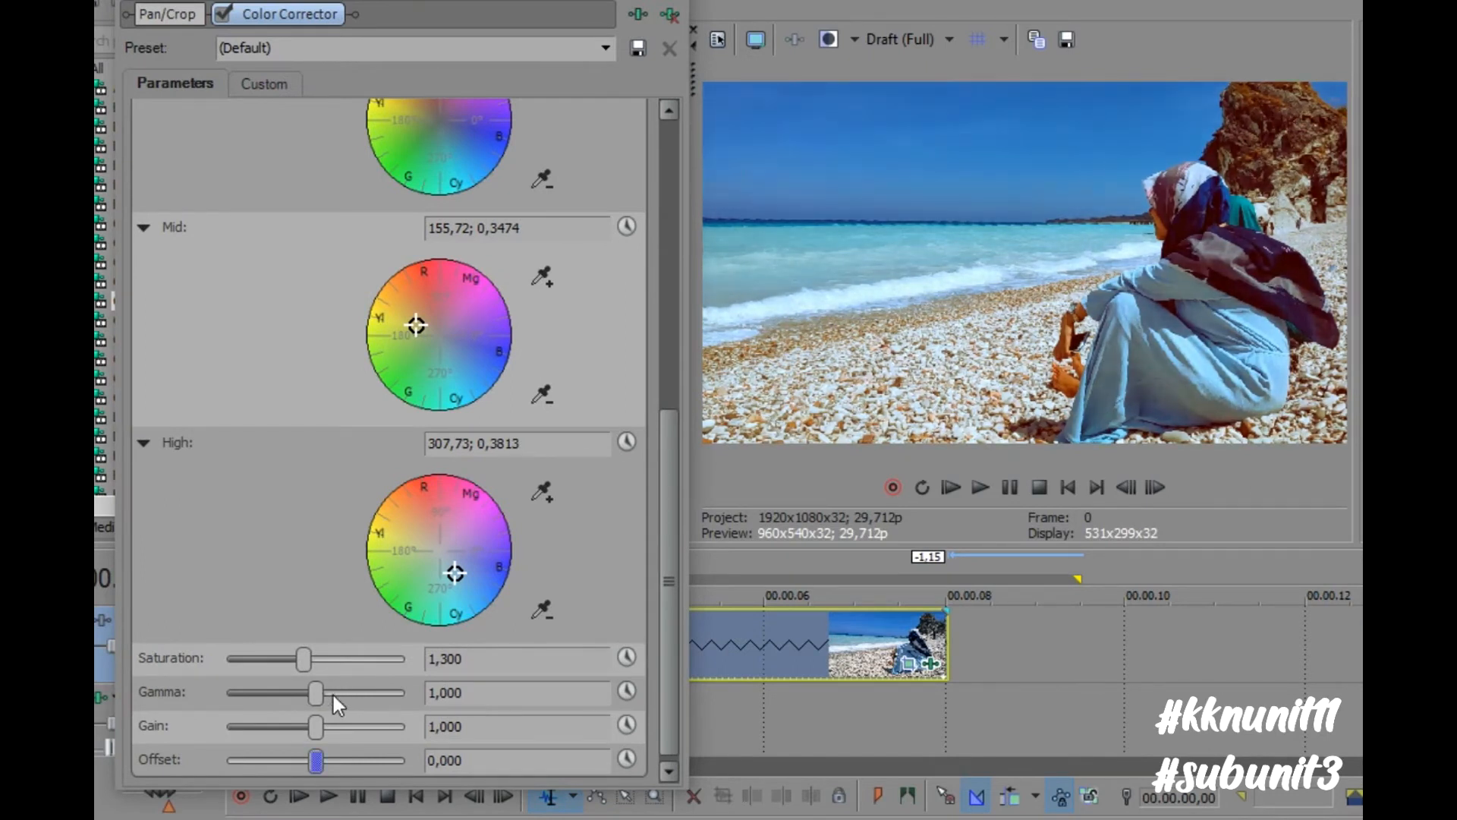
click(336, 691)
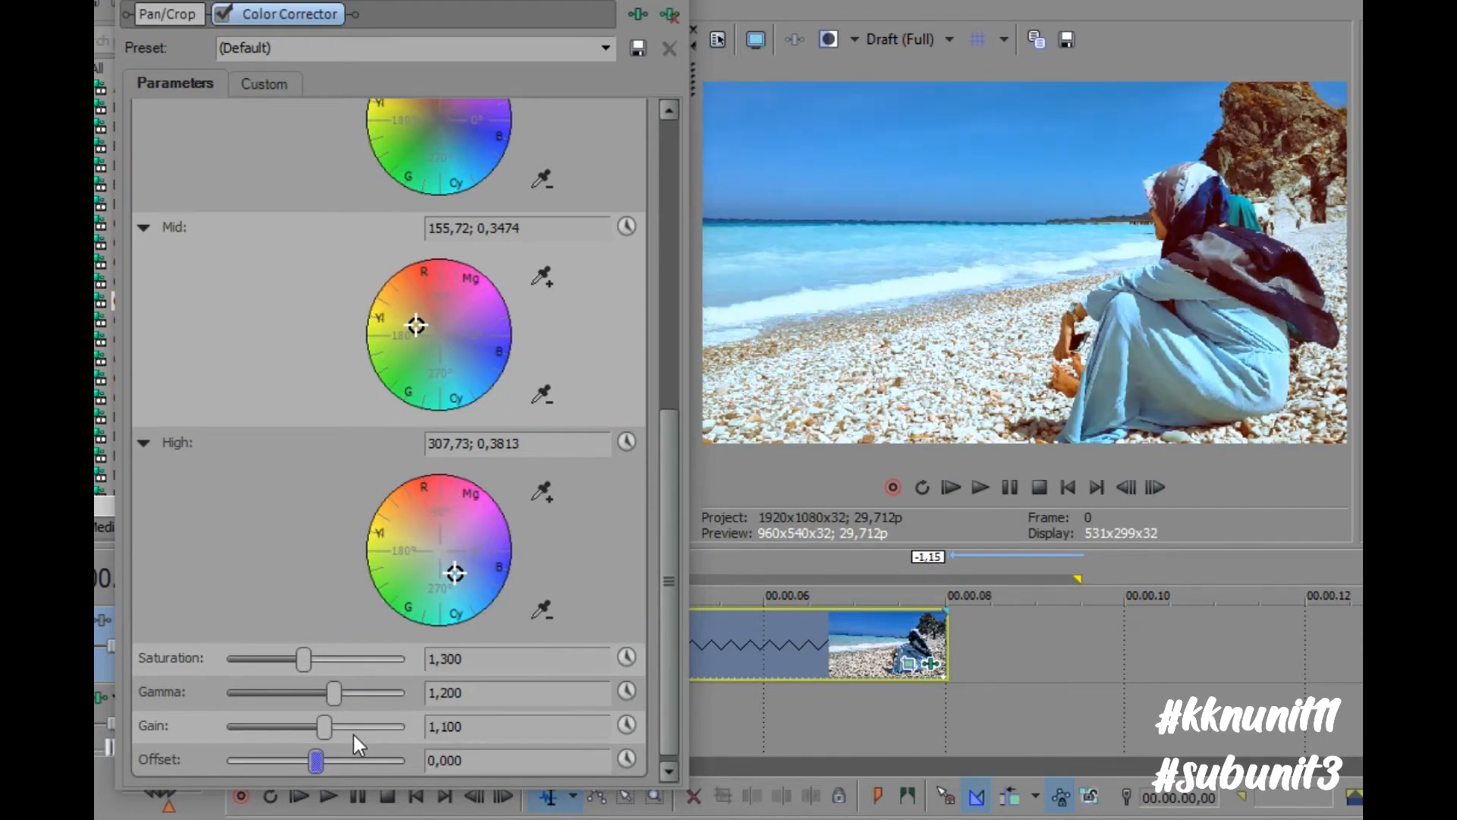
click(353, 735)
Try Offset at -25,918 on the clip and reset it to 0,000
scroll(360, 770, up, 4)
scroll(360, 769, down, 5)
scroll(358, 768, down, 2)
scroll(358, 768, down, 8)
scroll(288, 756, down, 3)
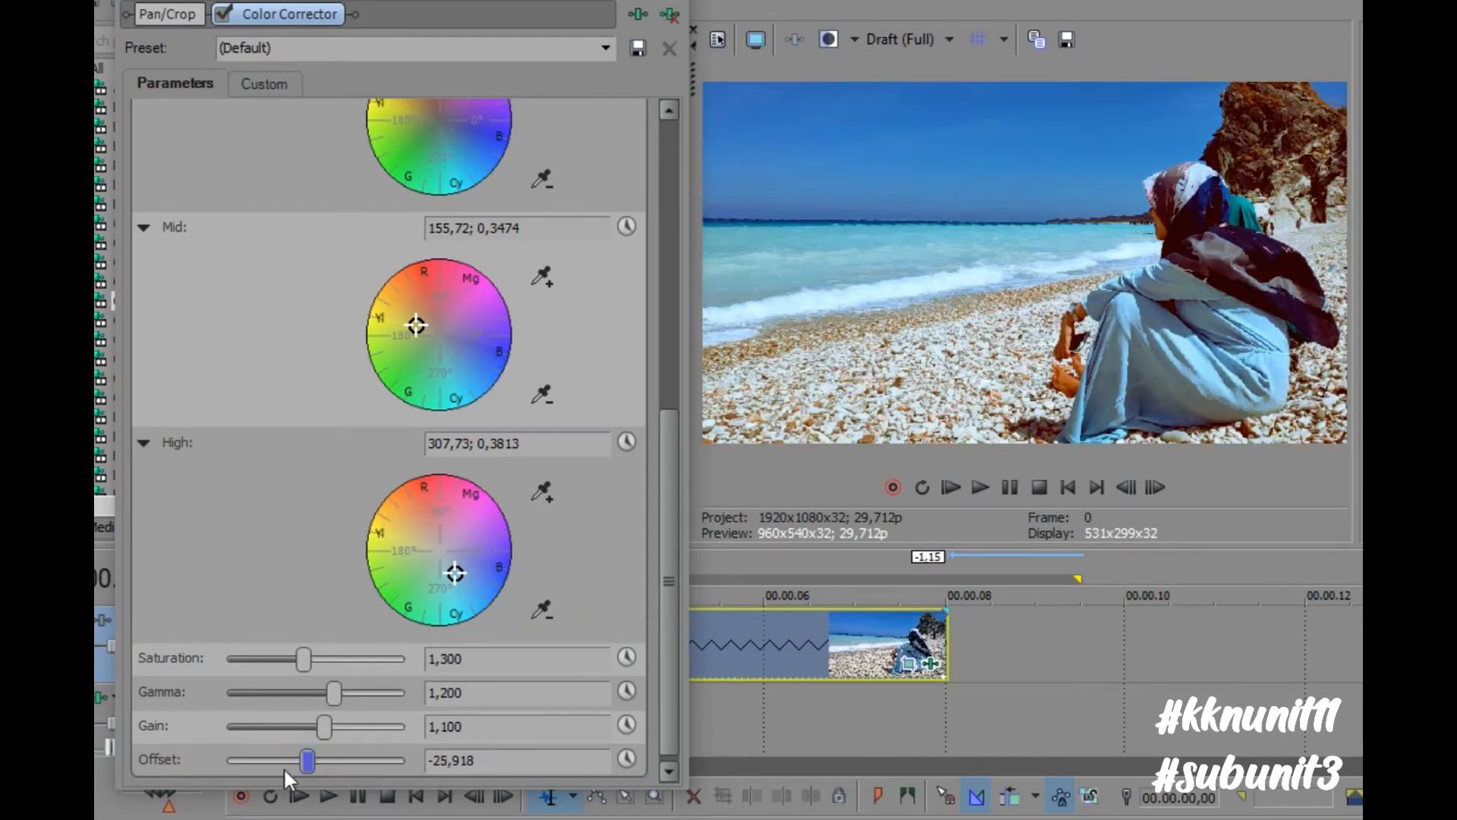
double_click(304, 766)
scroll(317, 766, up, 1)
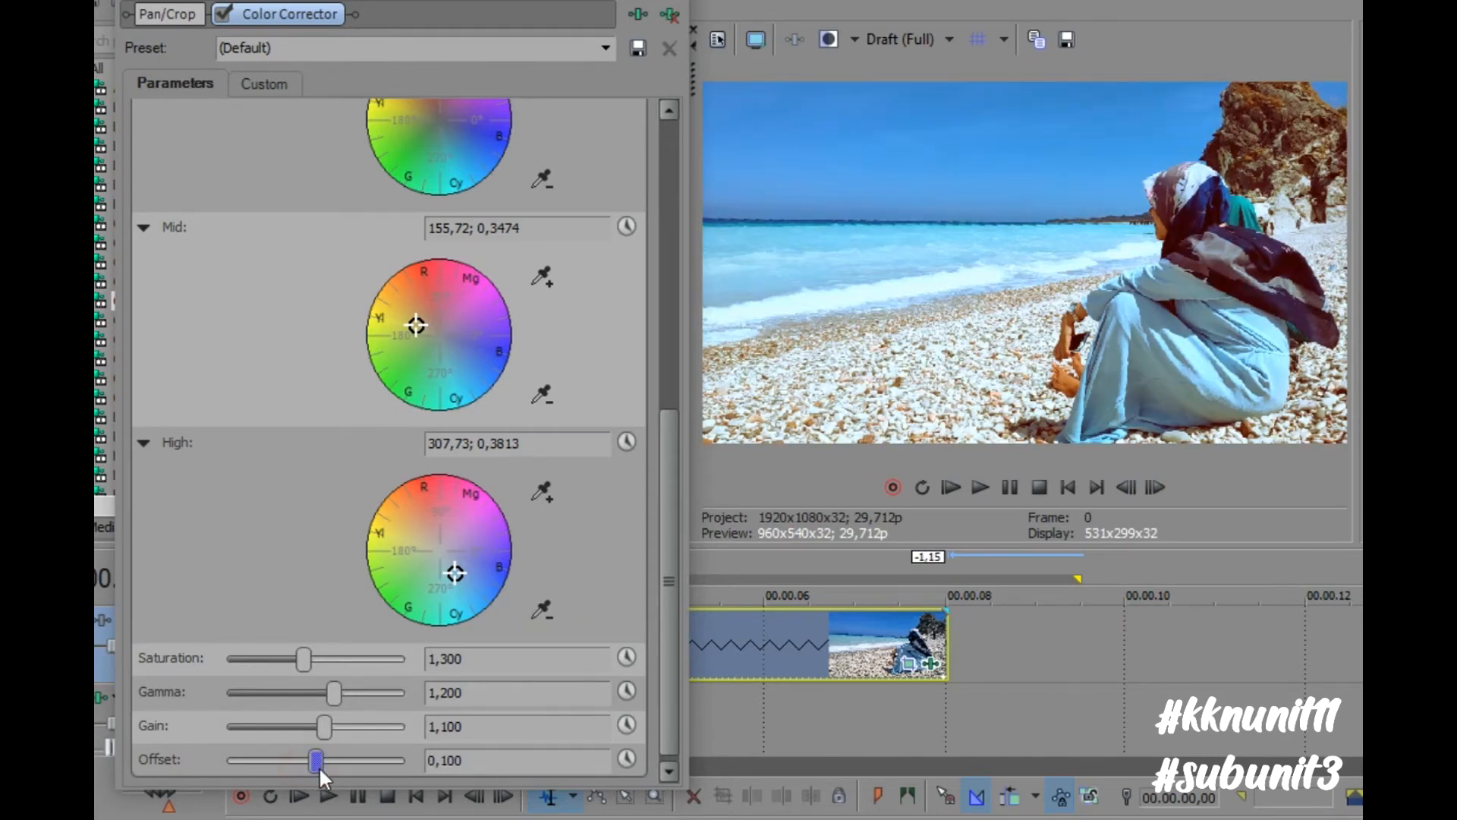
scroll(316, 760, down, 1)
Shift the Mid color wheel slightly to 150,74; 0,3248 and close the effect settings
scroll(290, 434, up, 3)
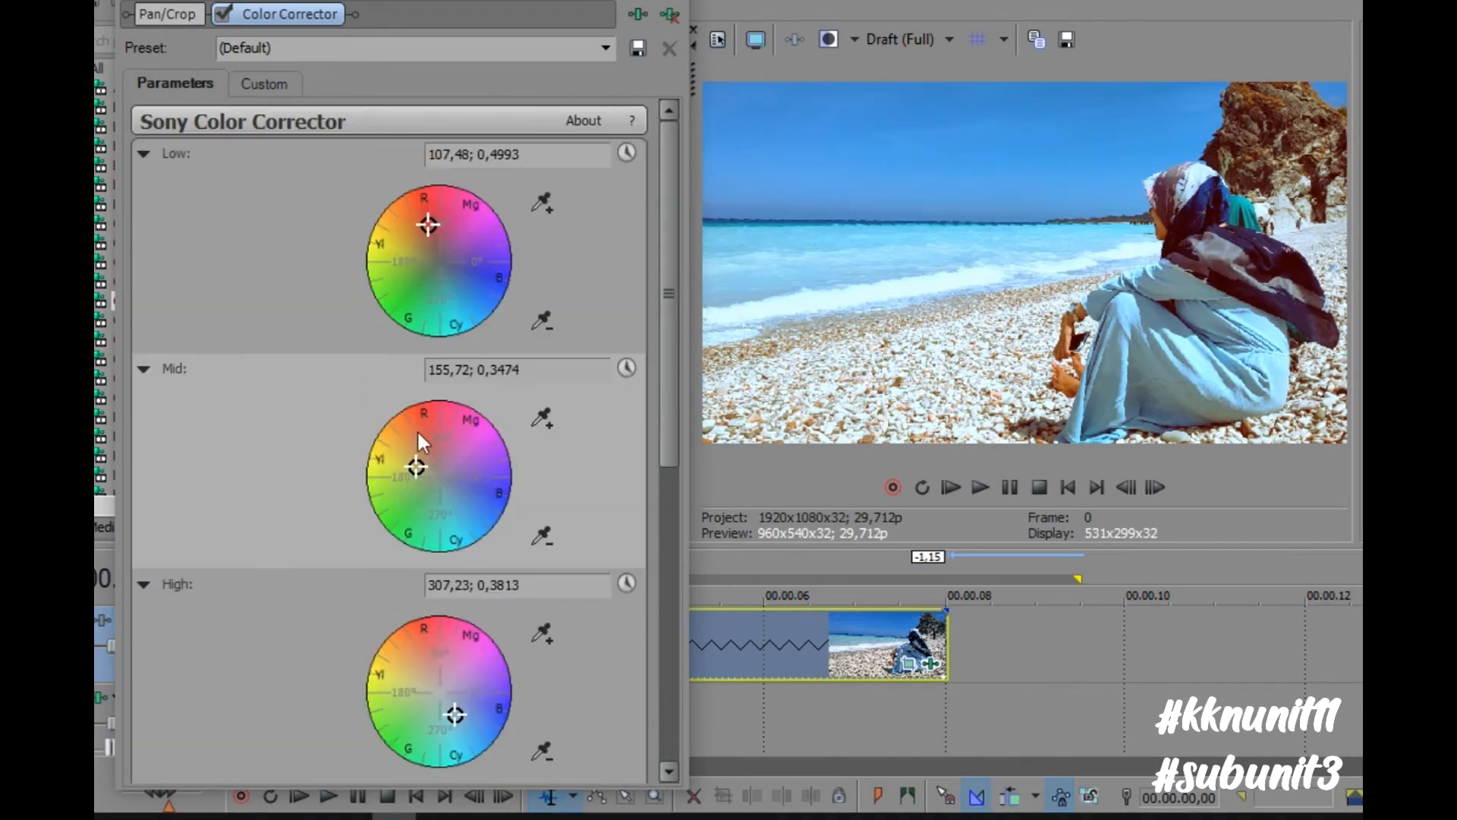
mouse_move(417, 466)
mouse_down()
mouse_move(402, 461)
mouse_move(419, 466)
mouse_up()
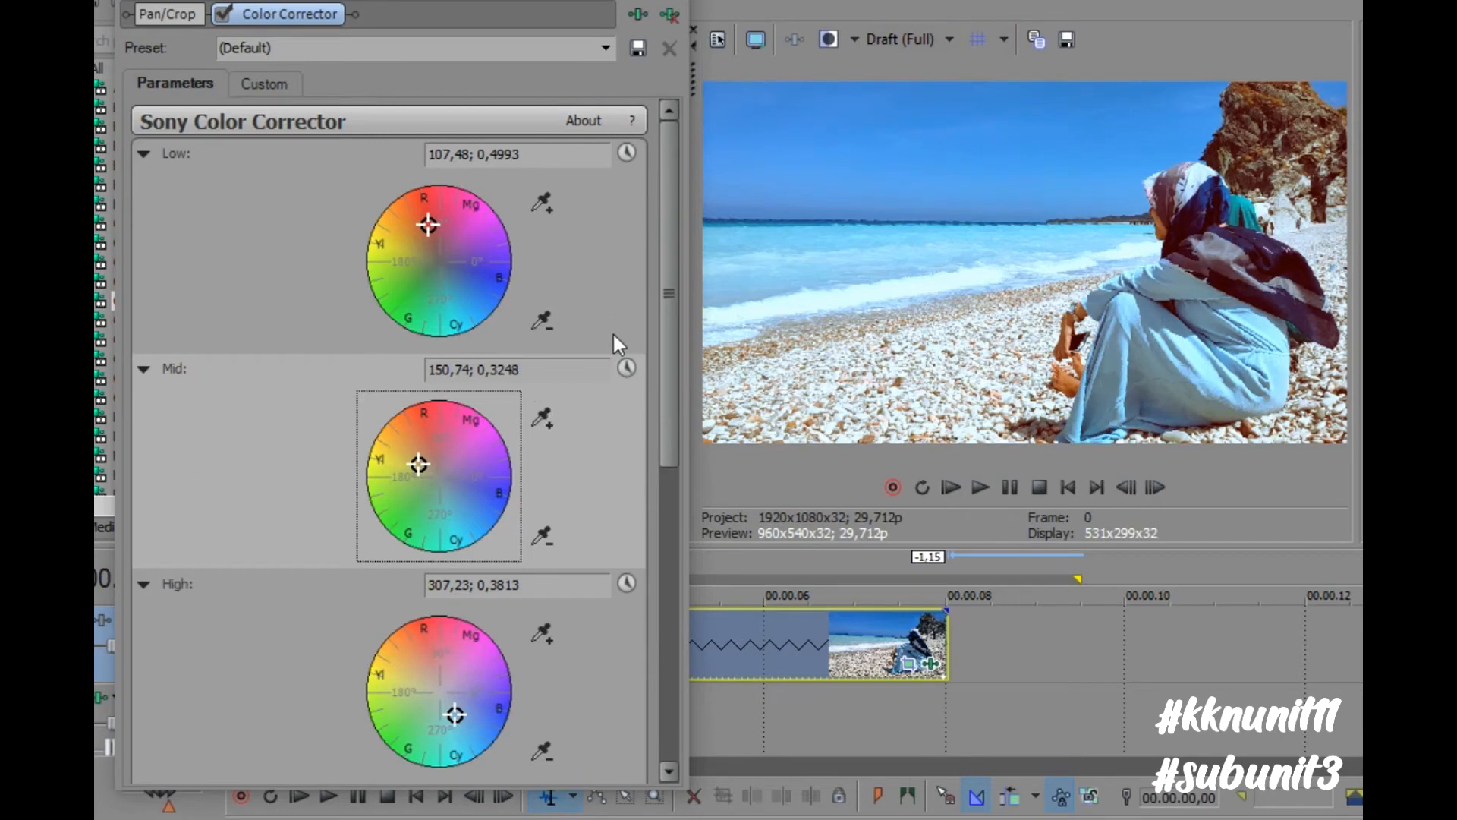
scroll(613, 334, down, 3)
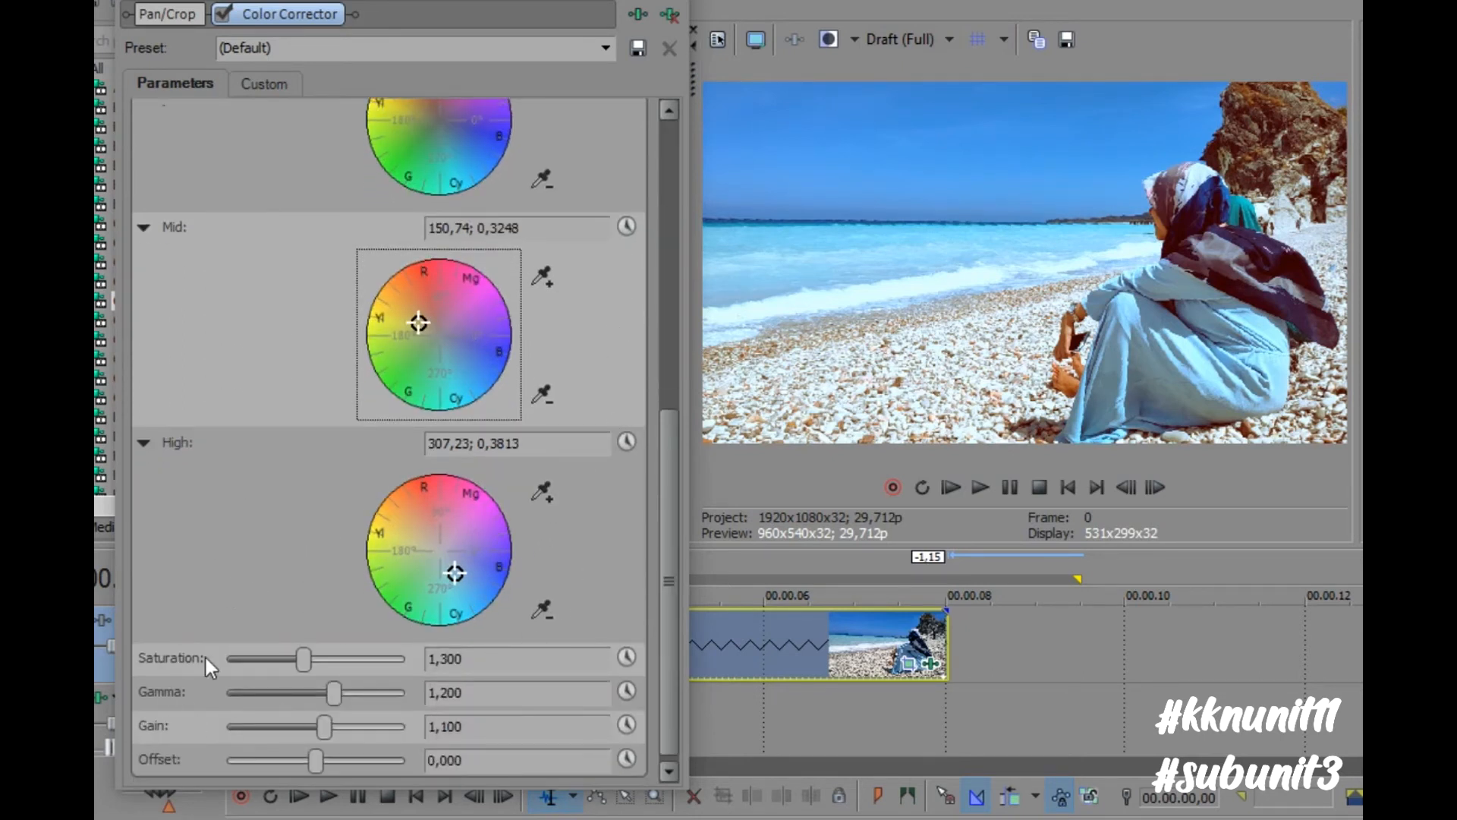
scroll(243, 483, up, 3)
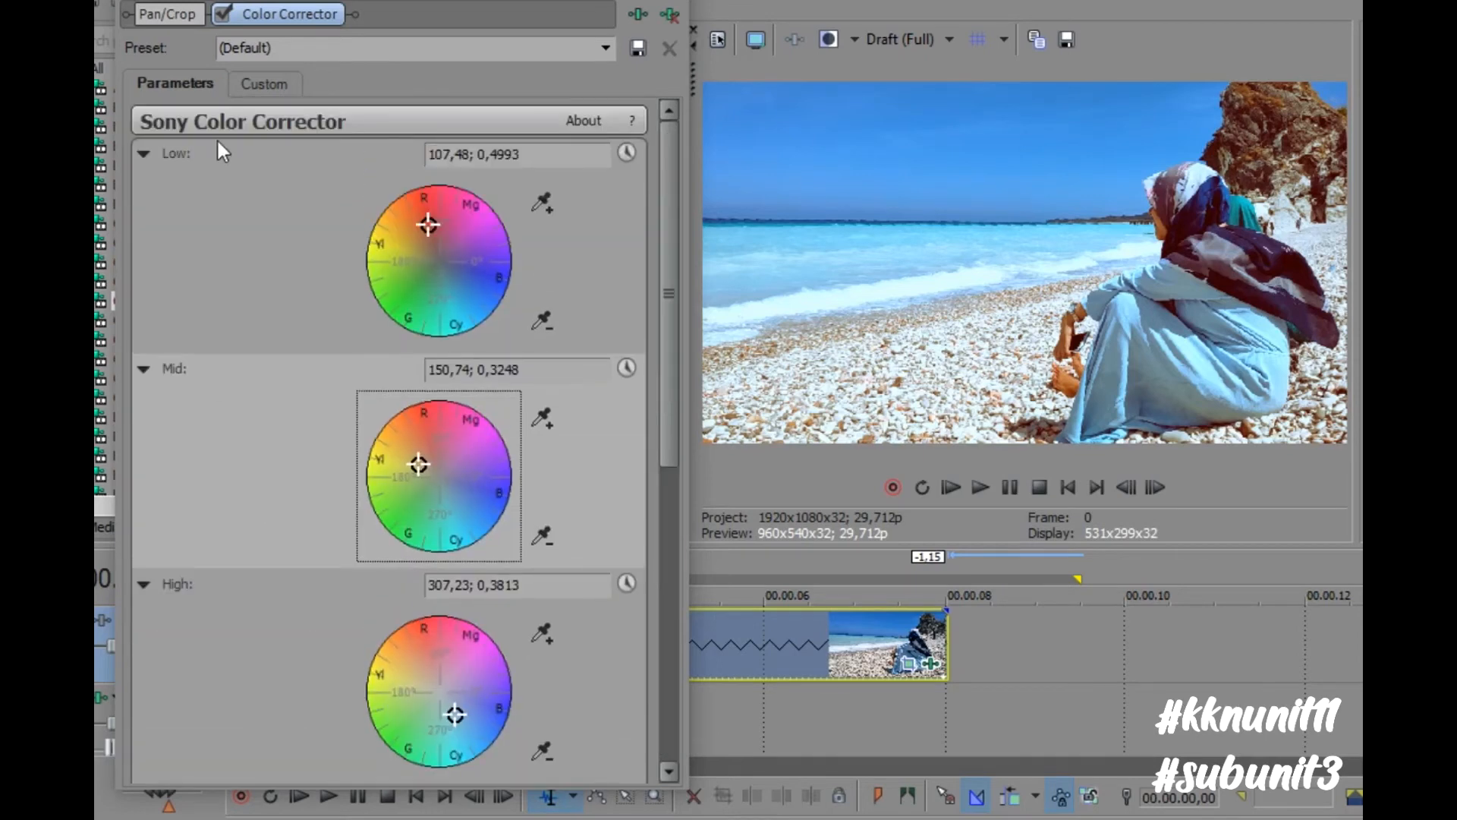
click(669, 49)
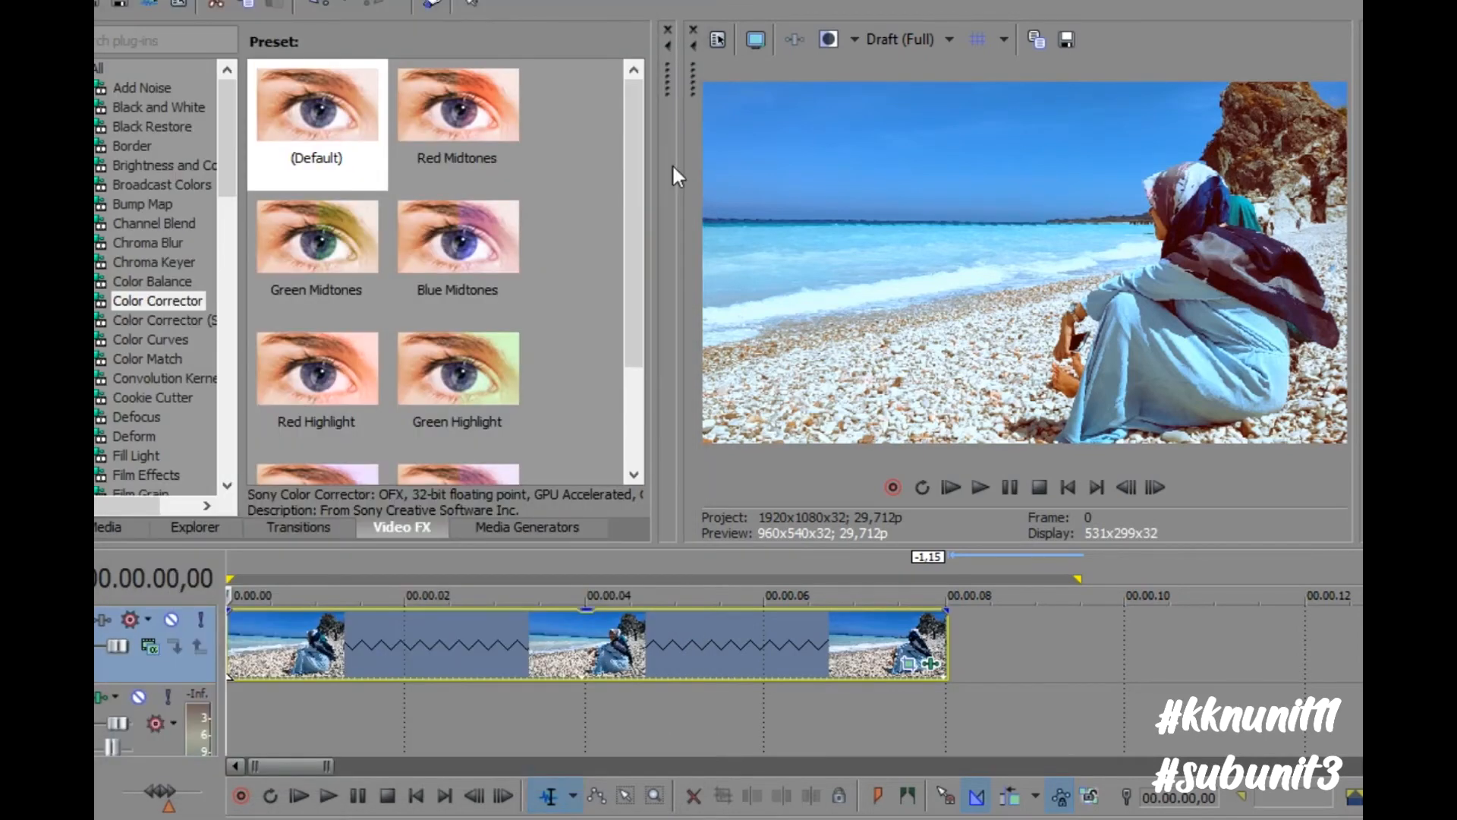
Play the graded clip and examine its colors at several points along the timeline
key(space)
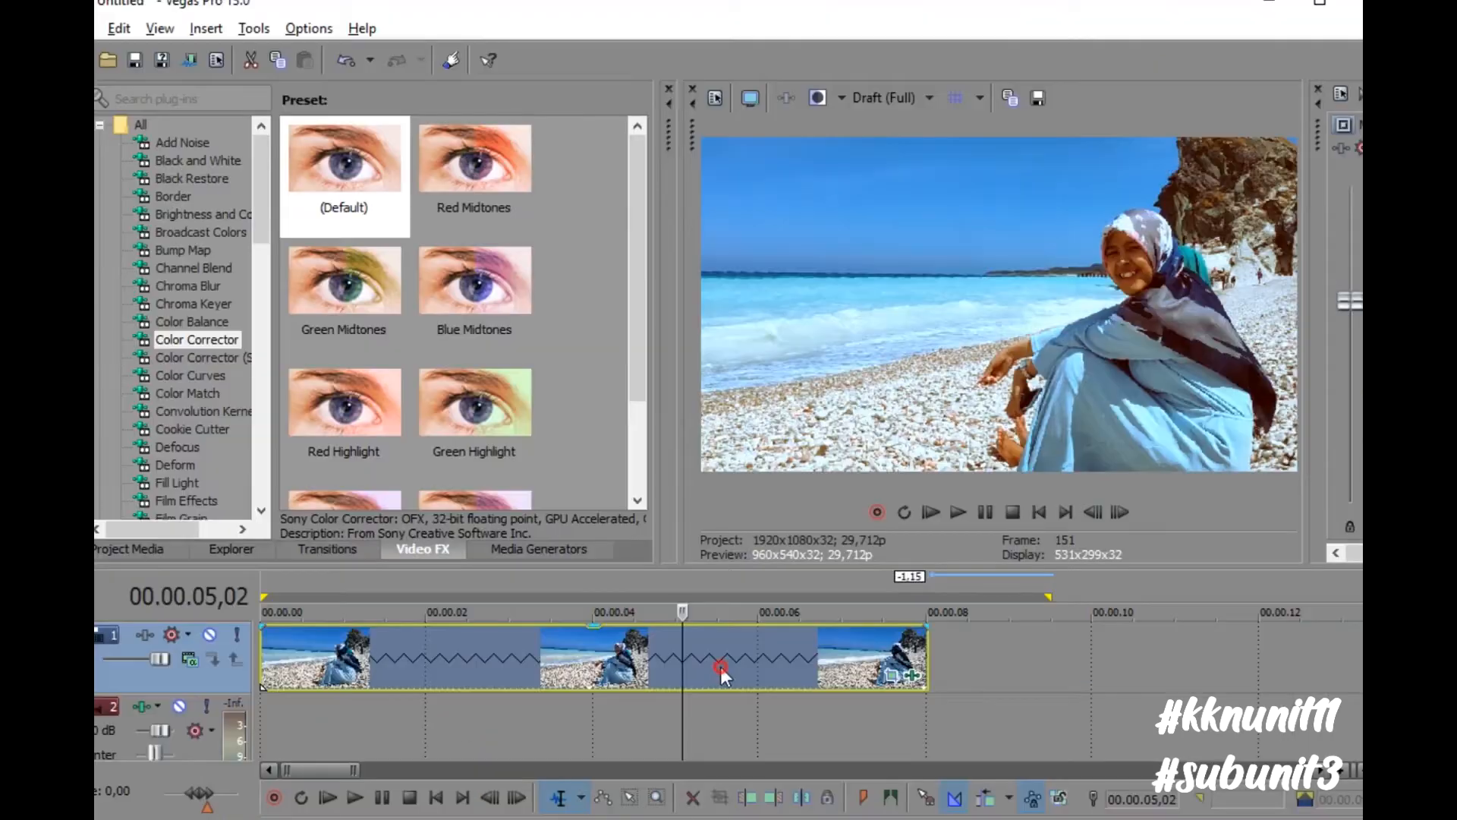
click(867, 651)
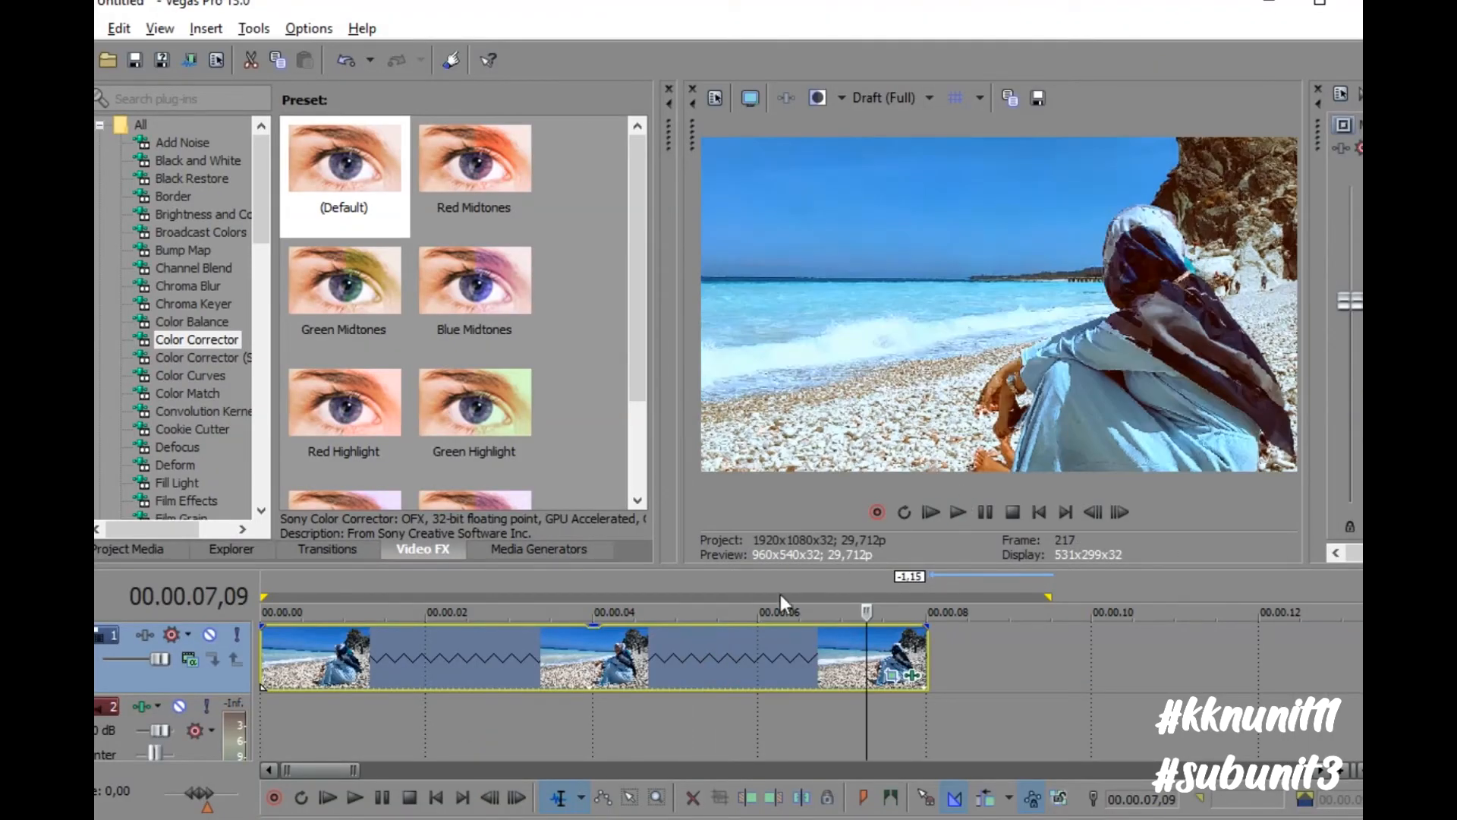
click(548, 664)
click(767, 649)
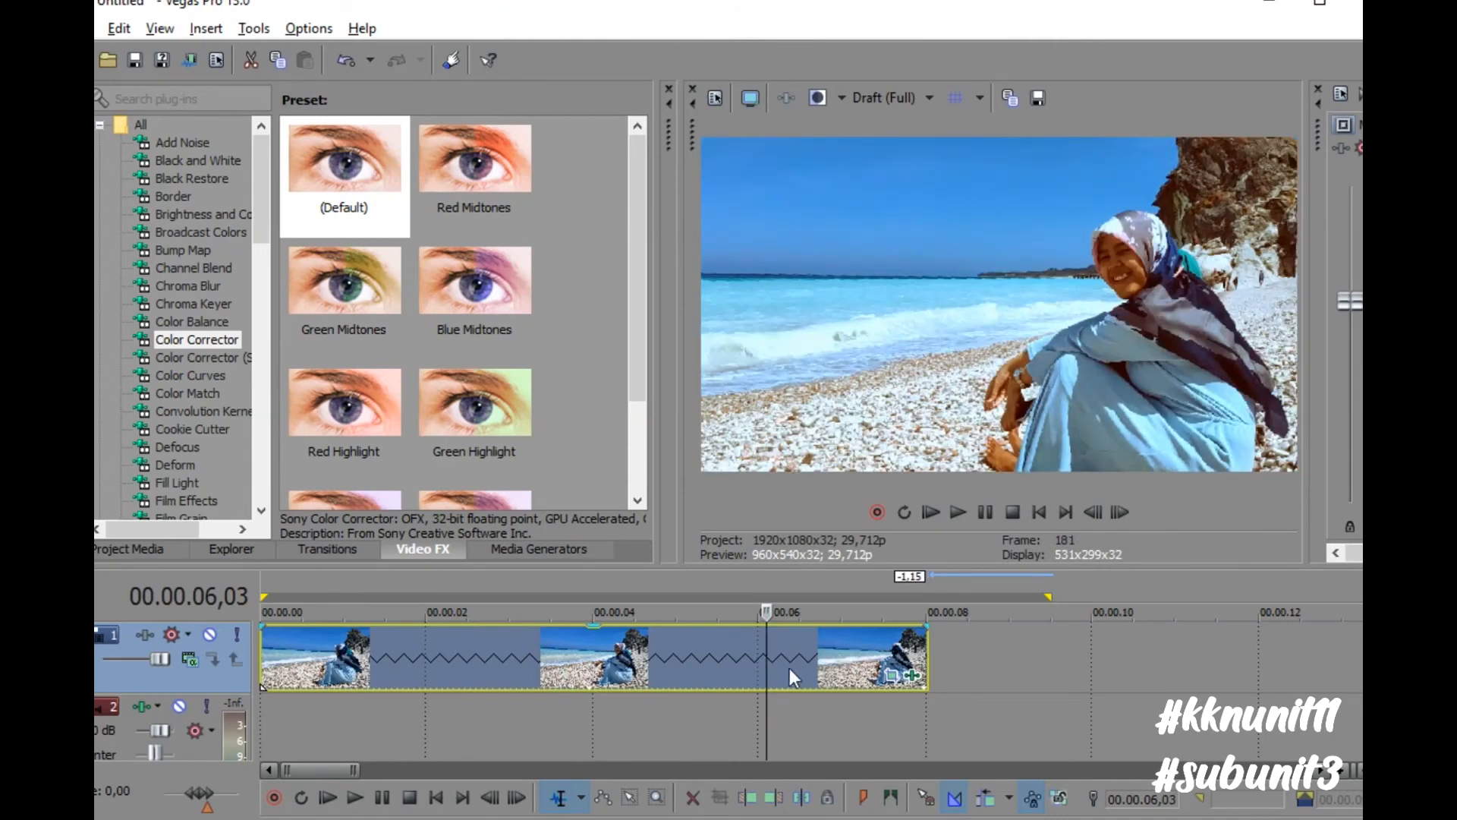
click(632, 651)
click(833, 655)
click(658, 652)
click(568, 648)
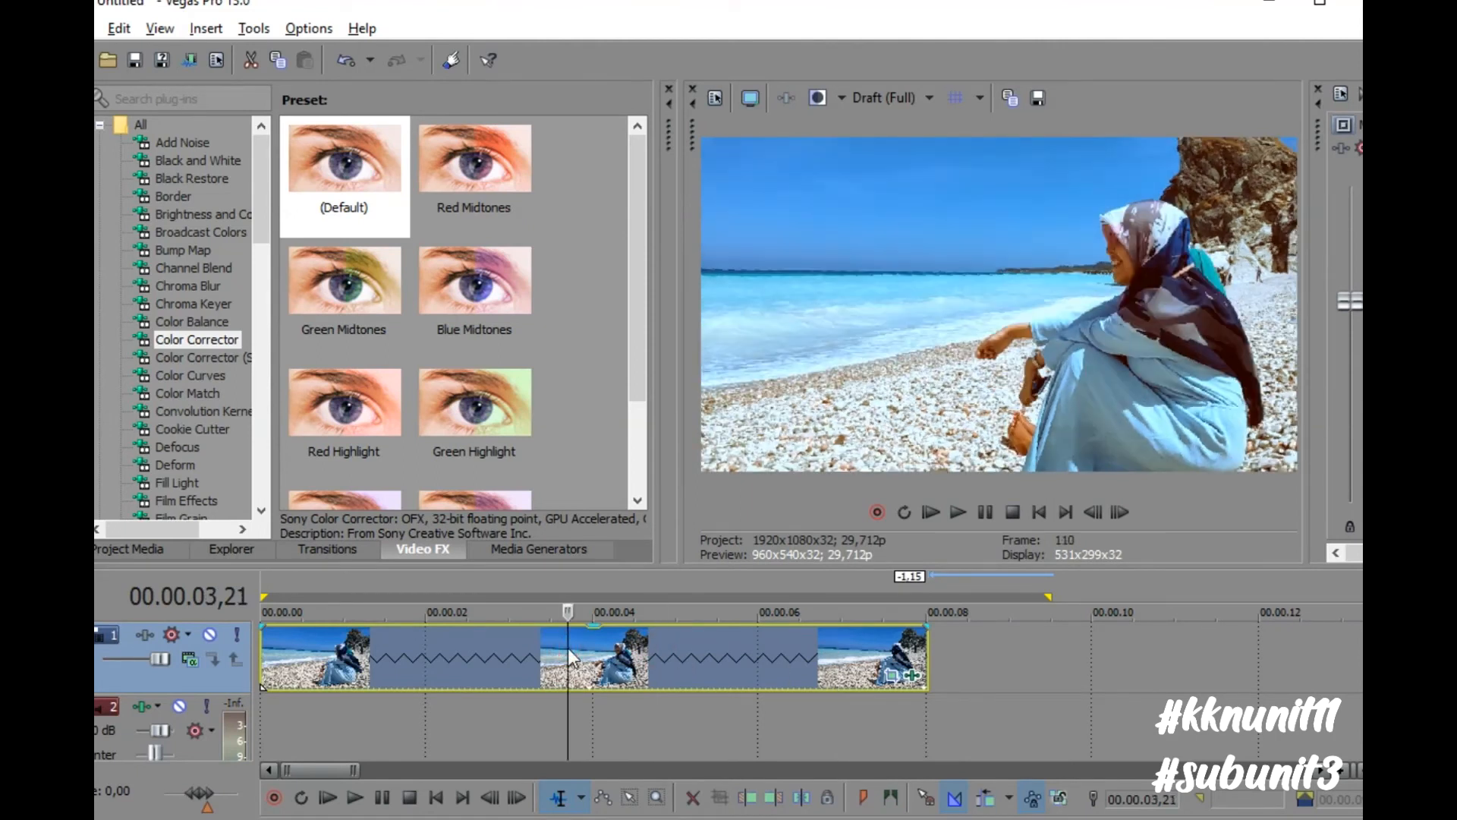
click(477, 646)
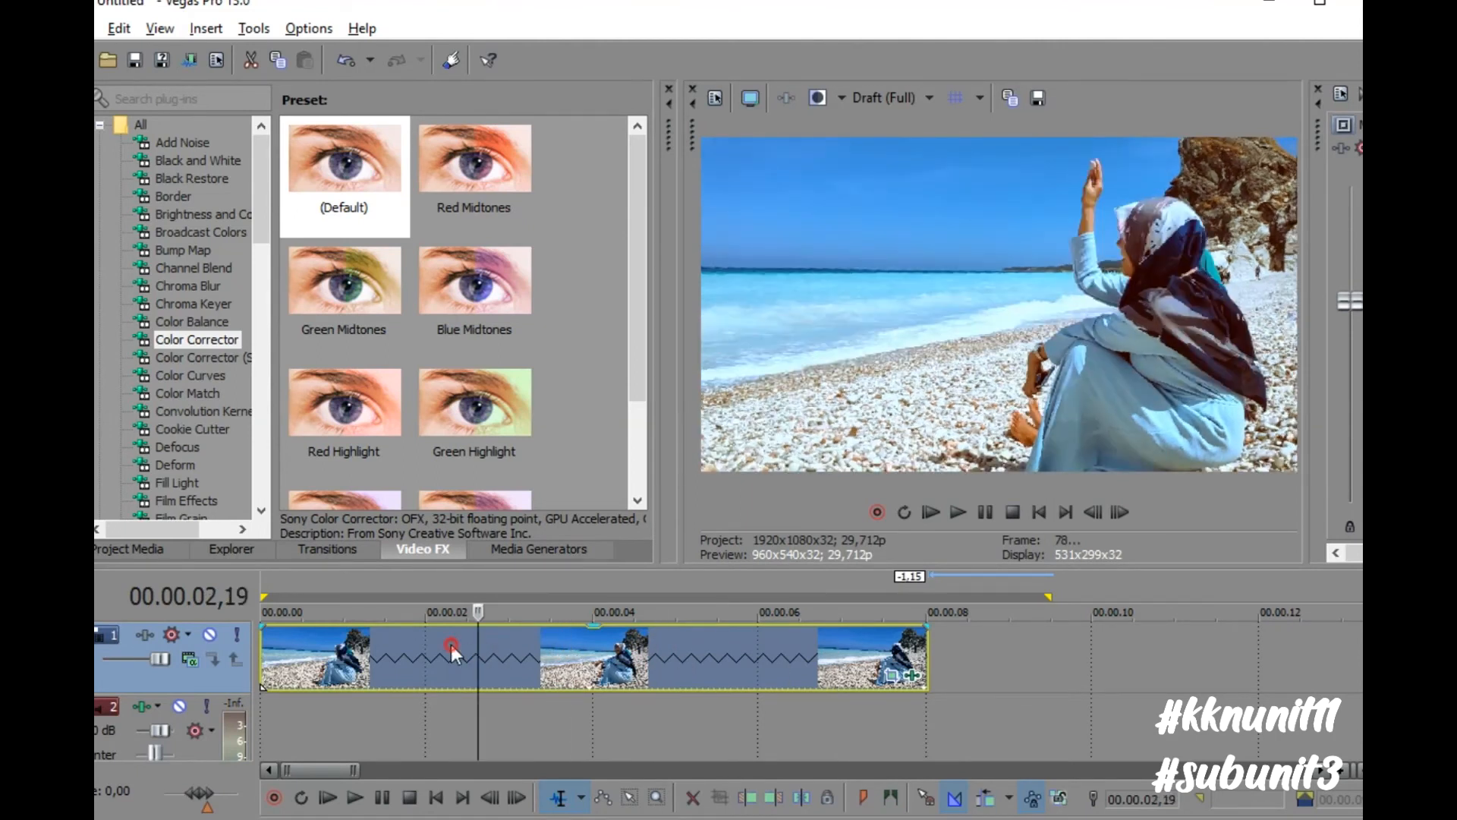
click(451, 645)
click(595, 654)
Reopen the clip's Color Corrector settings, try the Low wheel at 205,46; 0,2584 and undo that change
click(912, 674)
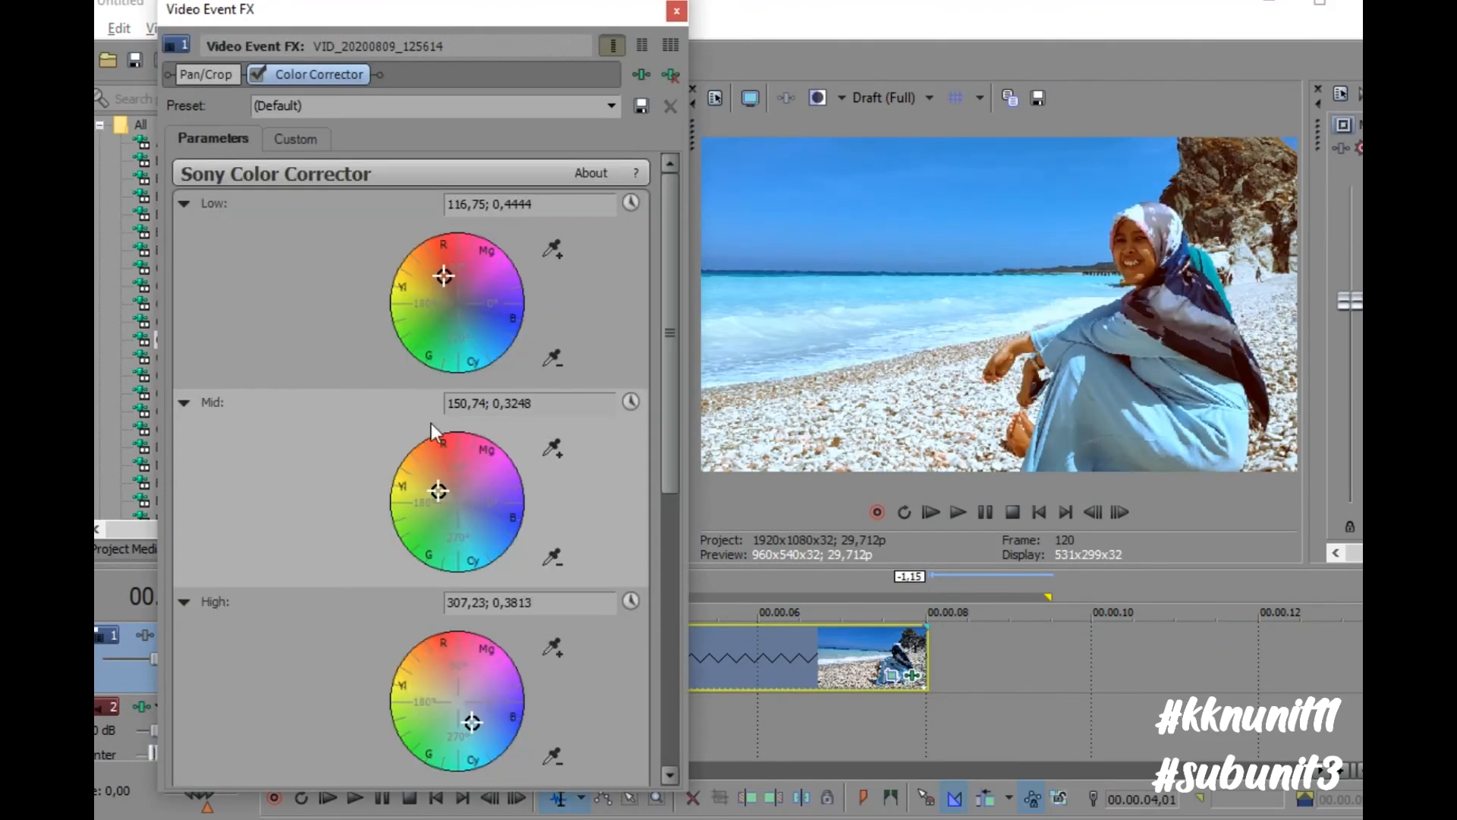
drag(439, 279, 442, 310)
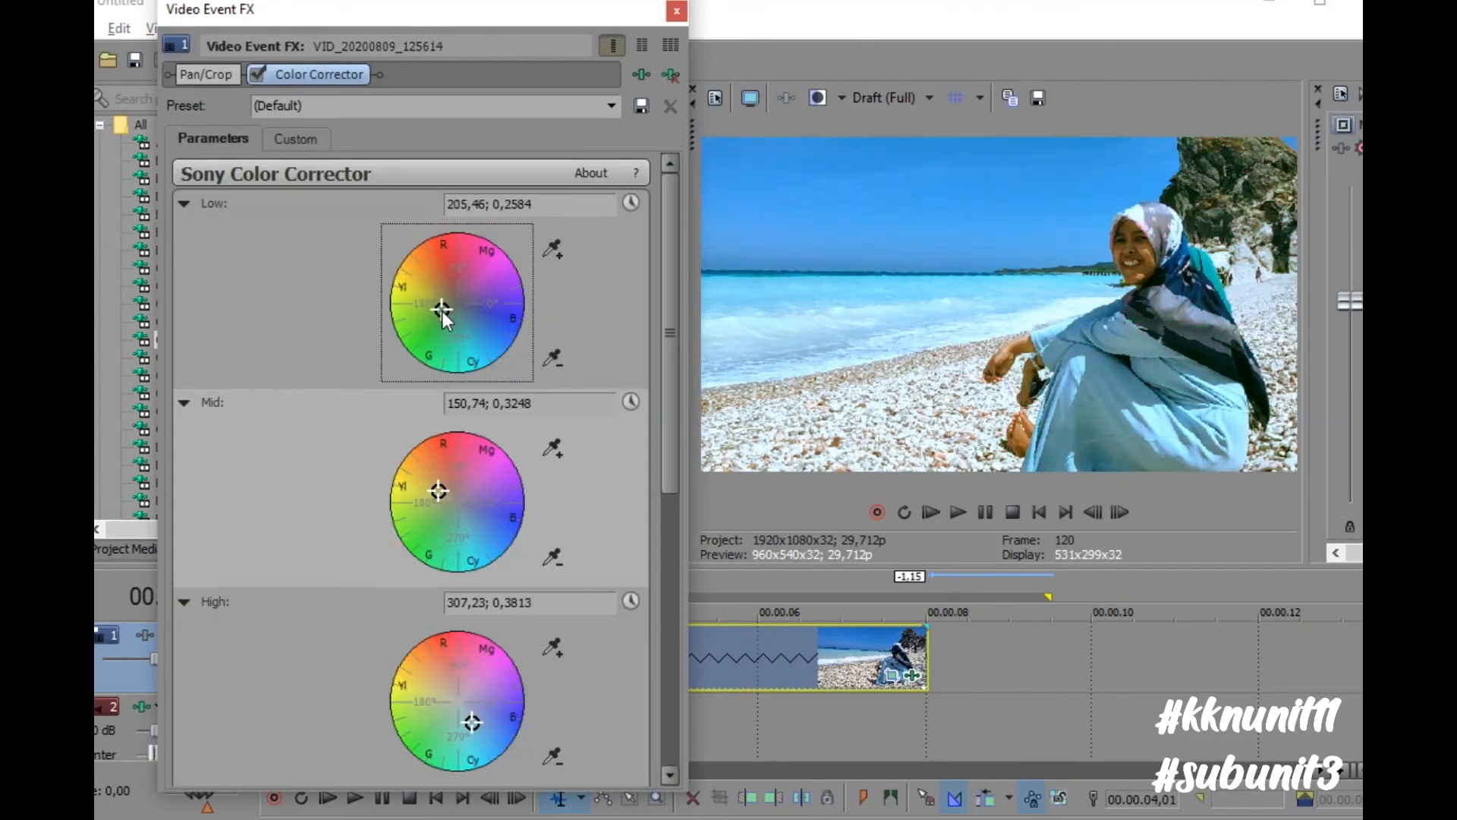
double_click(443, 311)
key(ctrl+z)
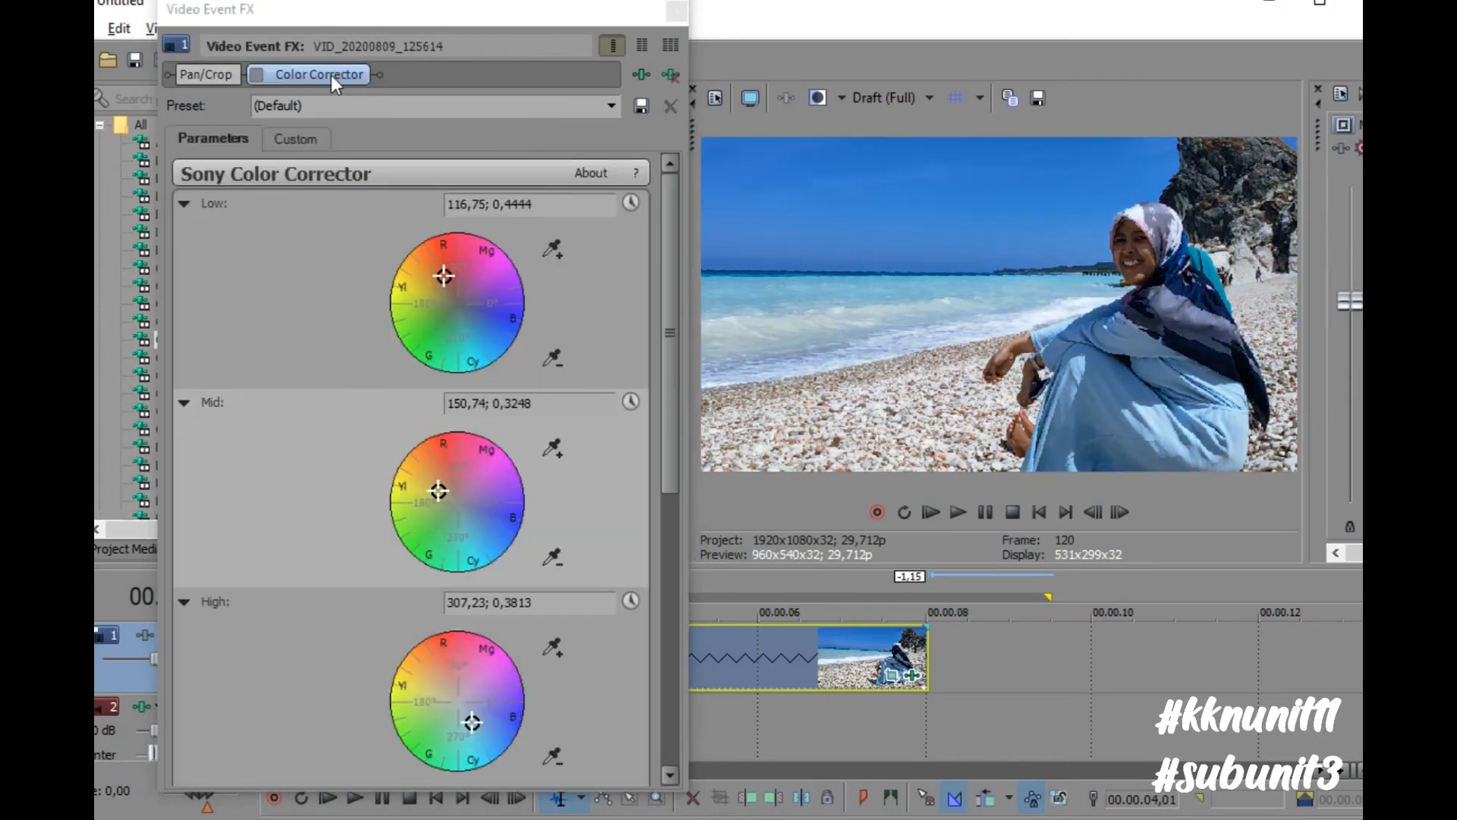
Re-enable the Color Corrector effect, set the Low wheel to 109,29; 0,4036 and close the effect settings
click(256, 74)
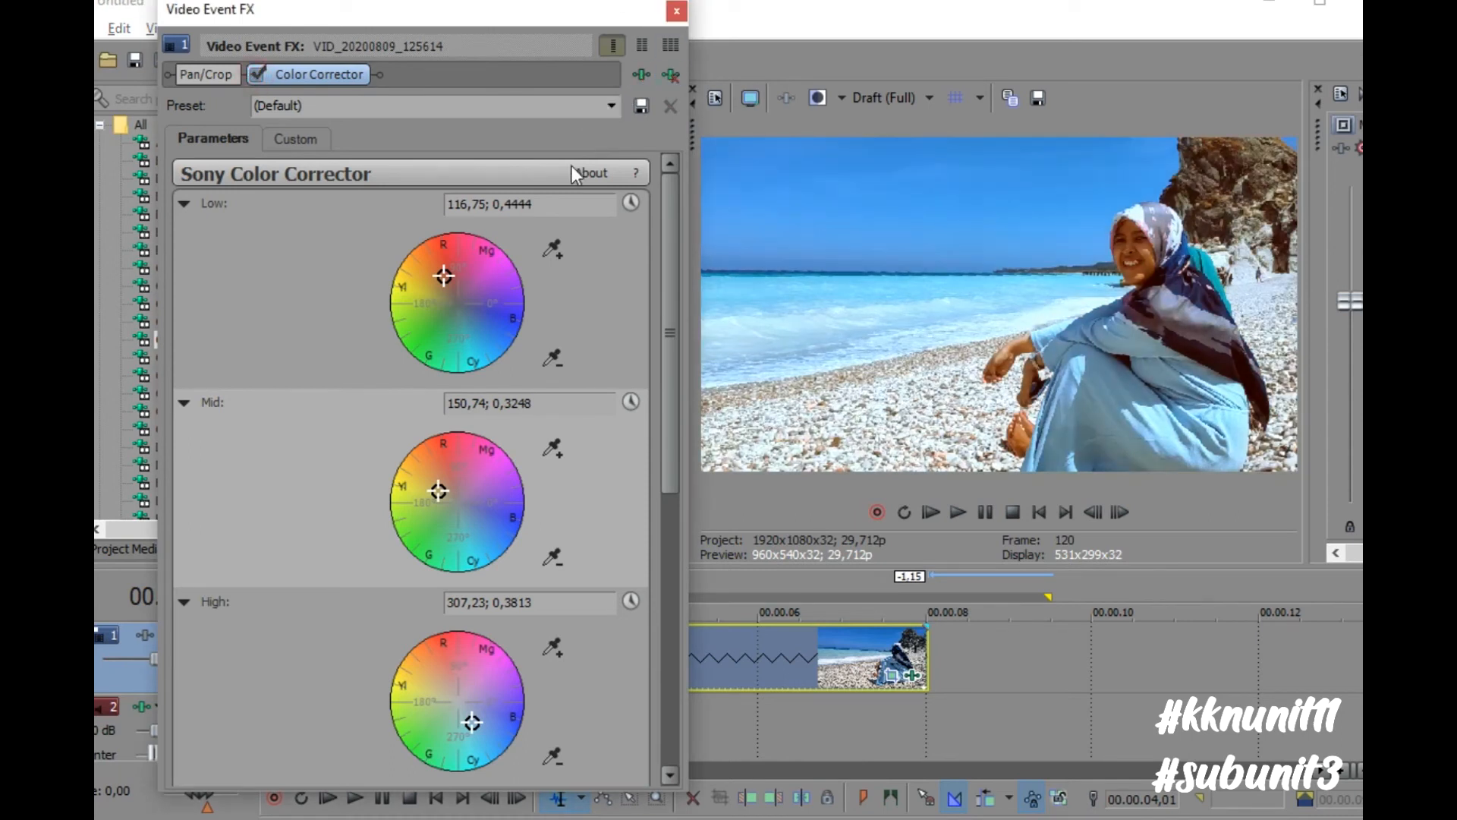
click(439, 275)
drag(443, 275, 449, 276)
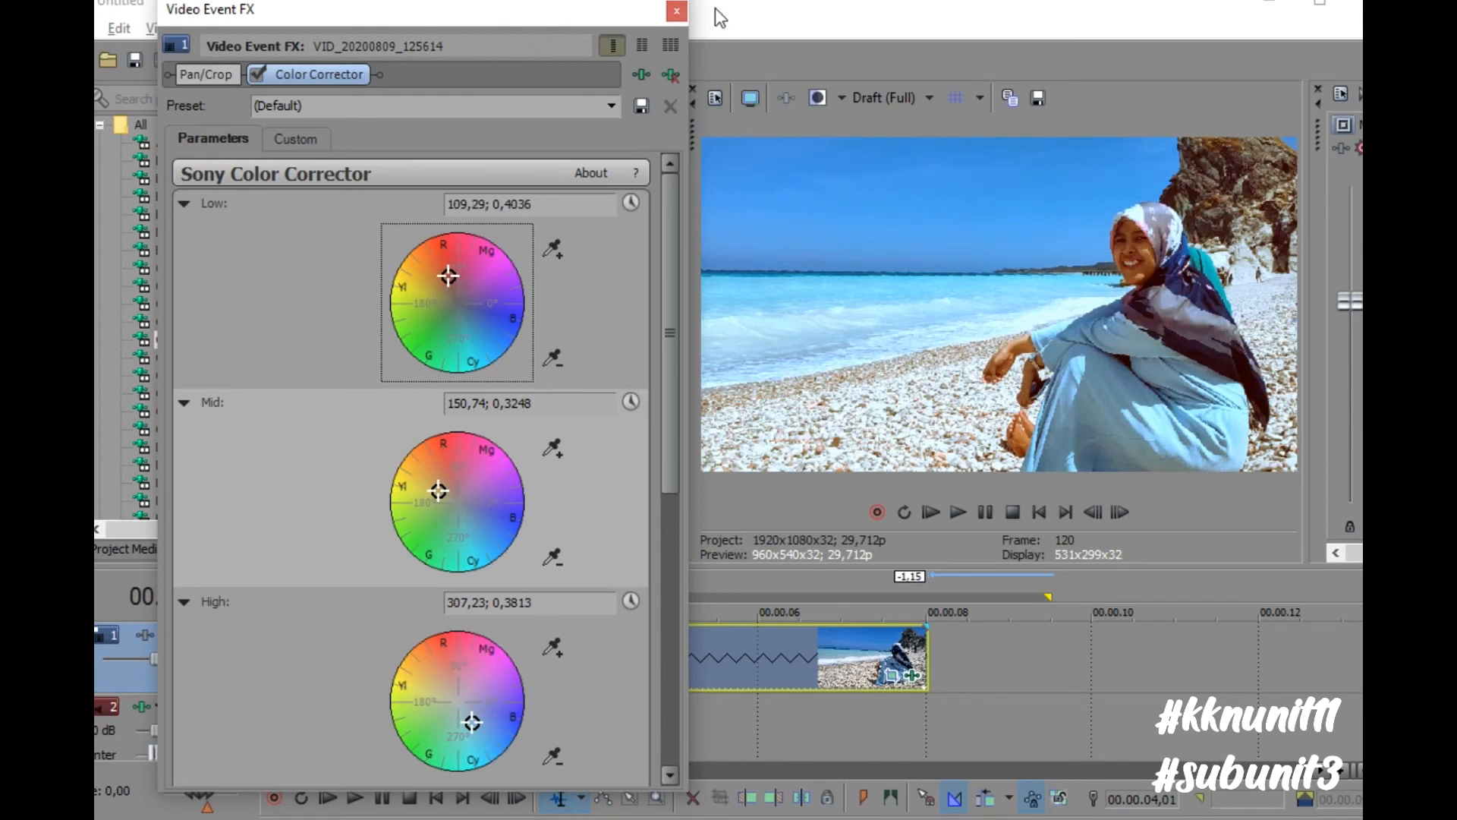
click(677, 10)
Add a second Color Corrector with the Green Highlight preset to the clip, previewed at 00.00.06,16, and review its parameters
scroll(435, 369, down, 2)
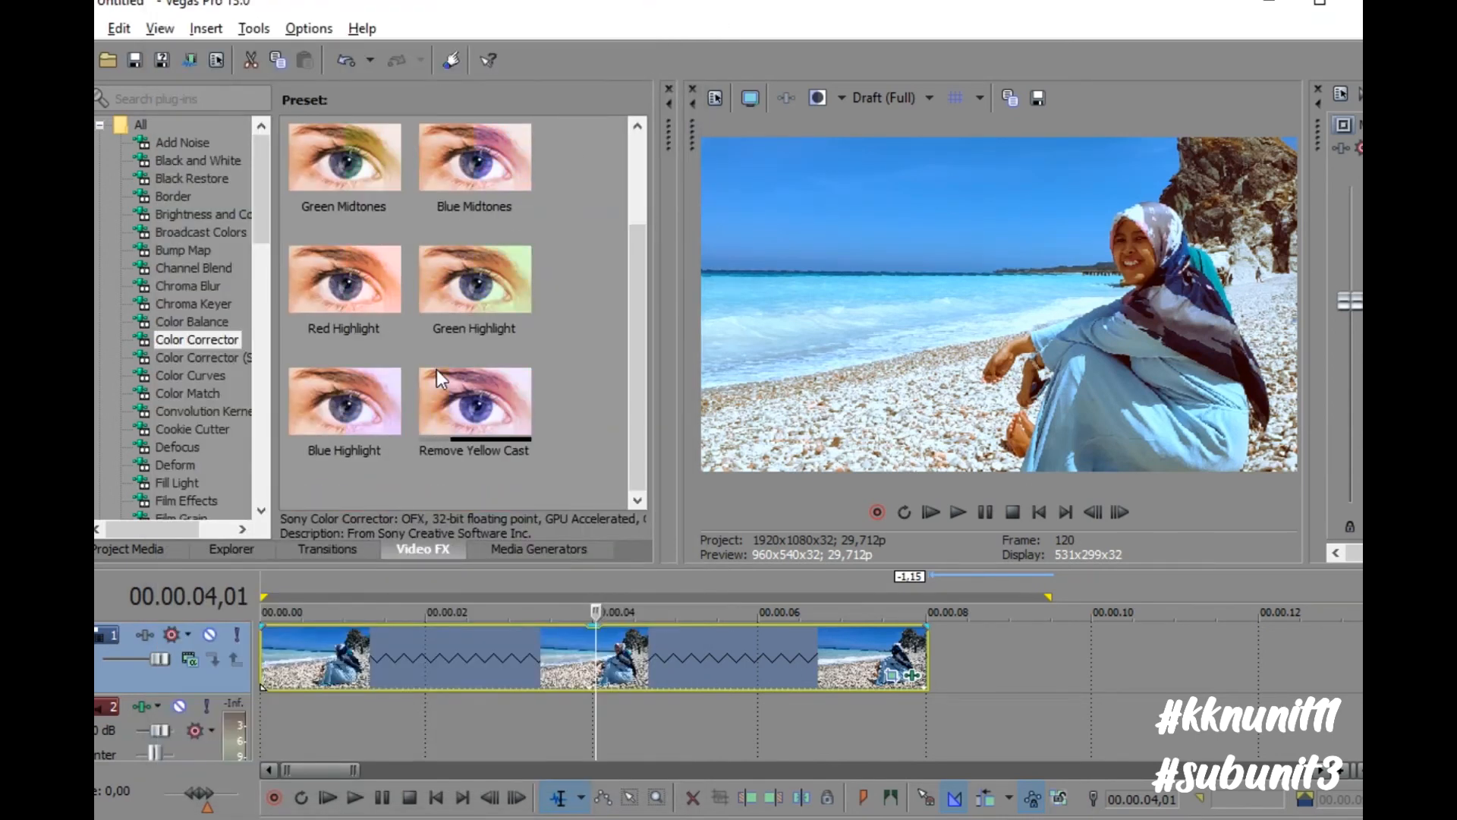
scroll(457, 299, up, 1)
scroll(357, 345, down, 1)
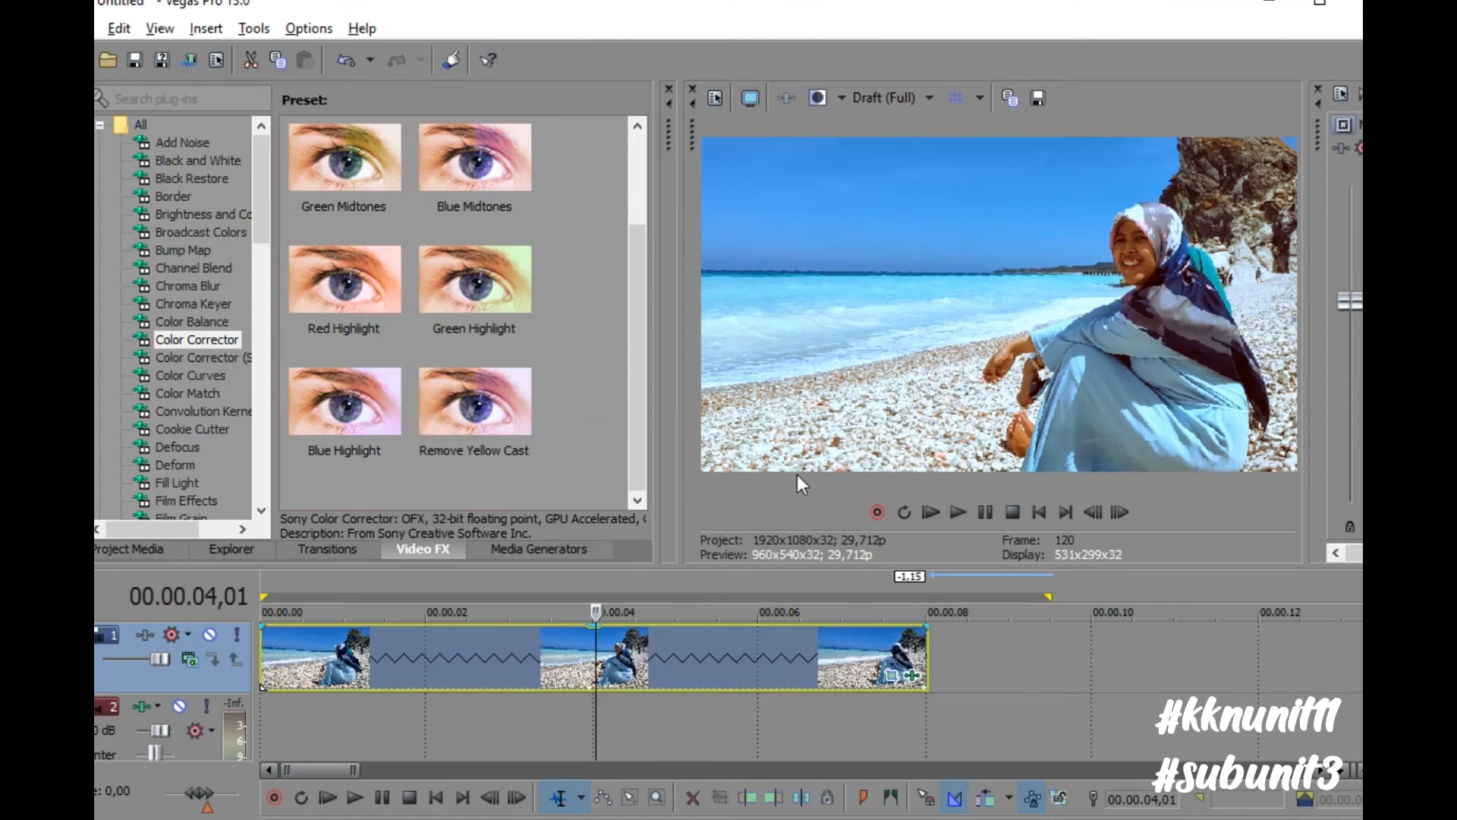
click(804, 651)
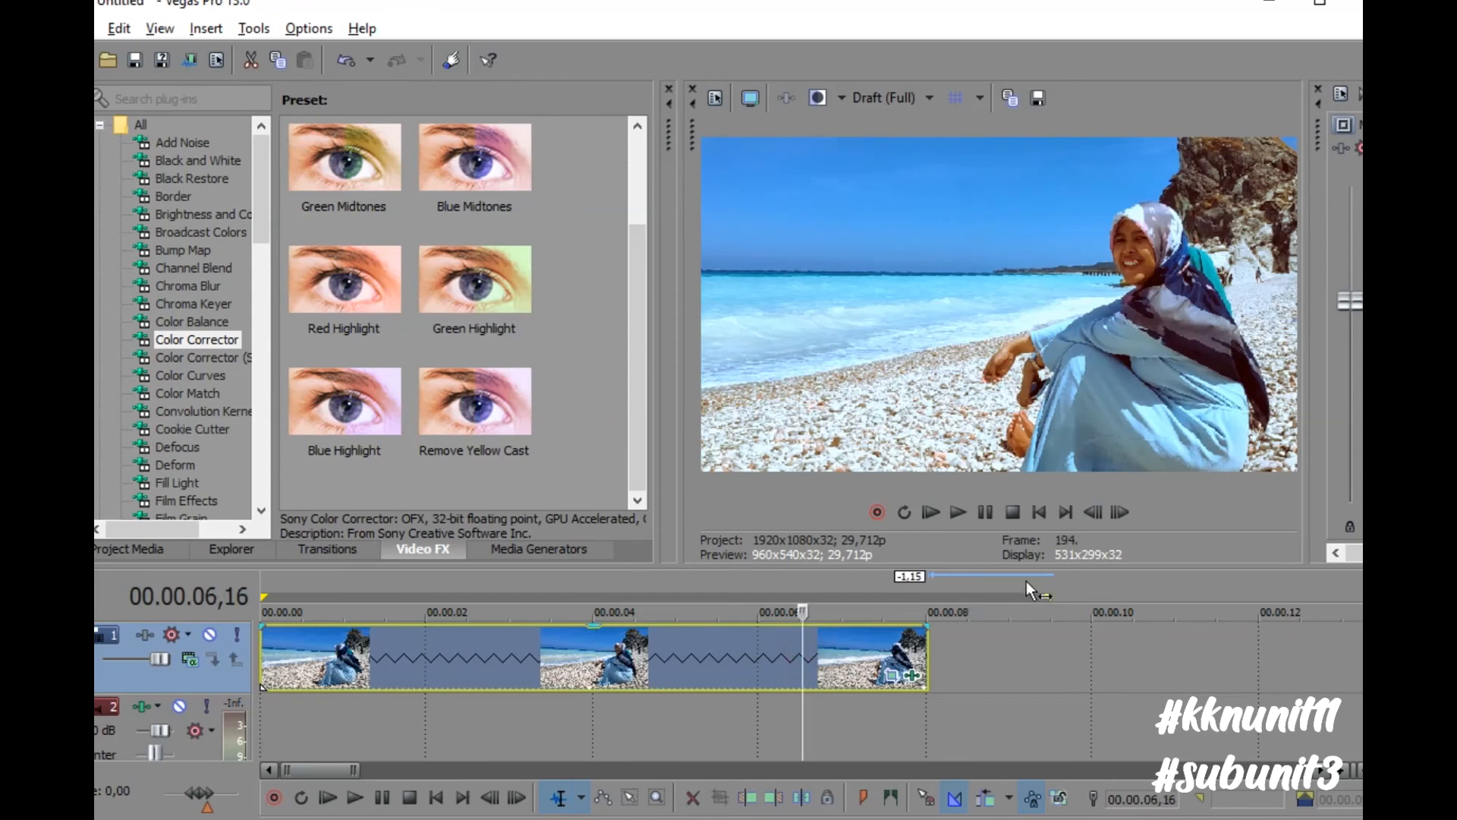
drag(475, 284, 567, 618)
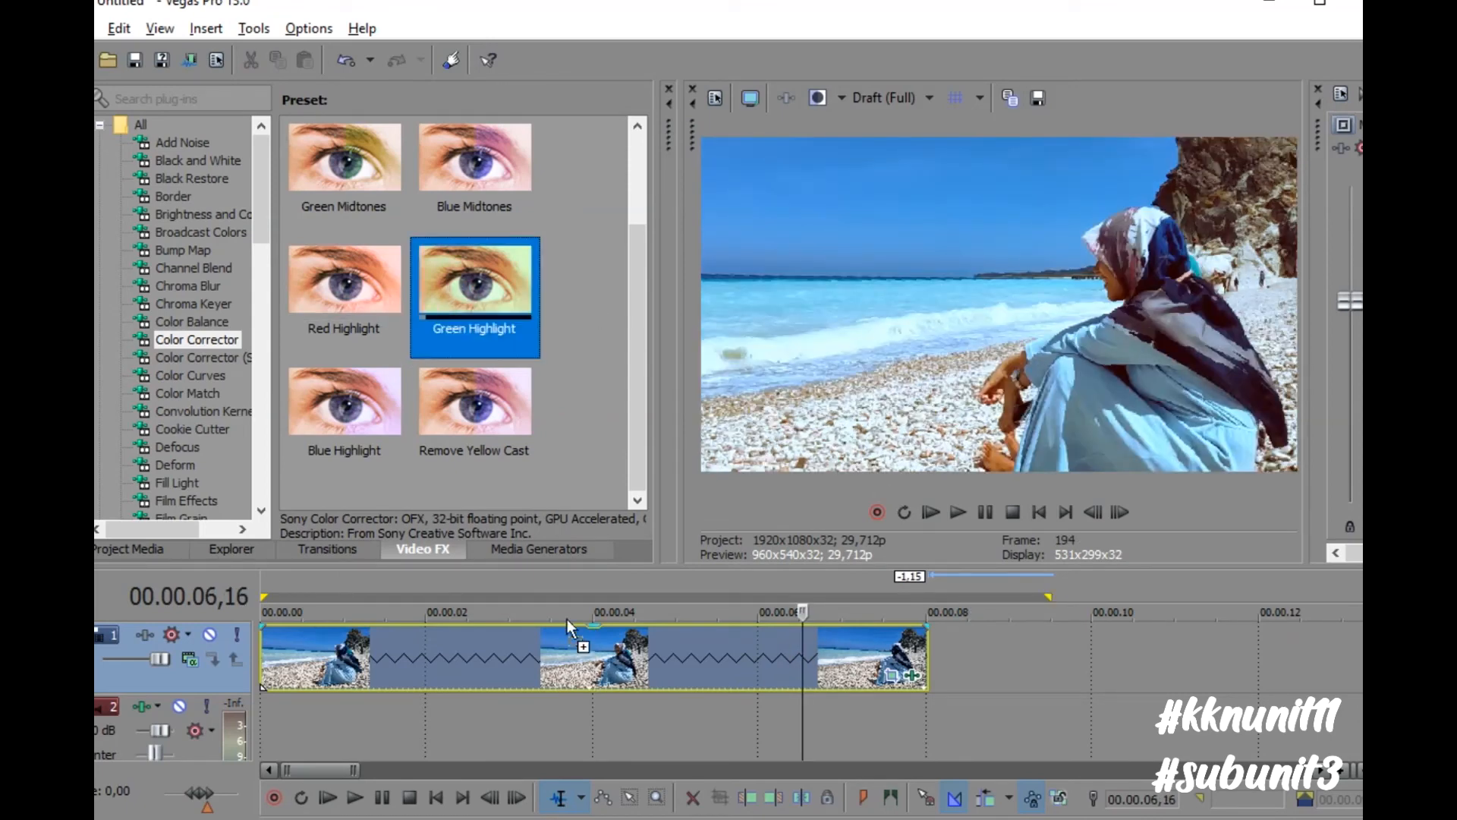
drag(685, 644, 687, 647)
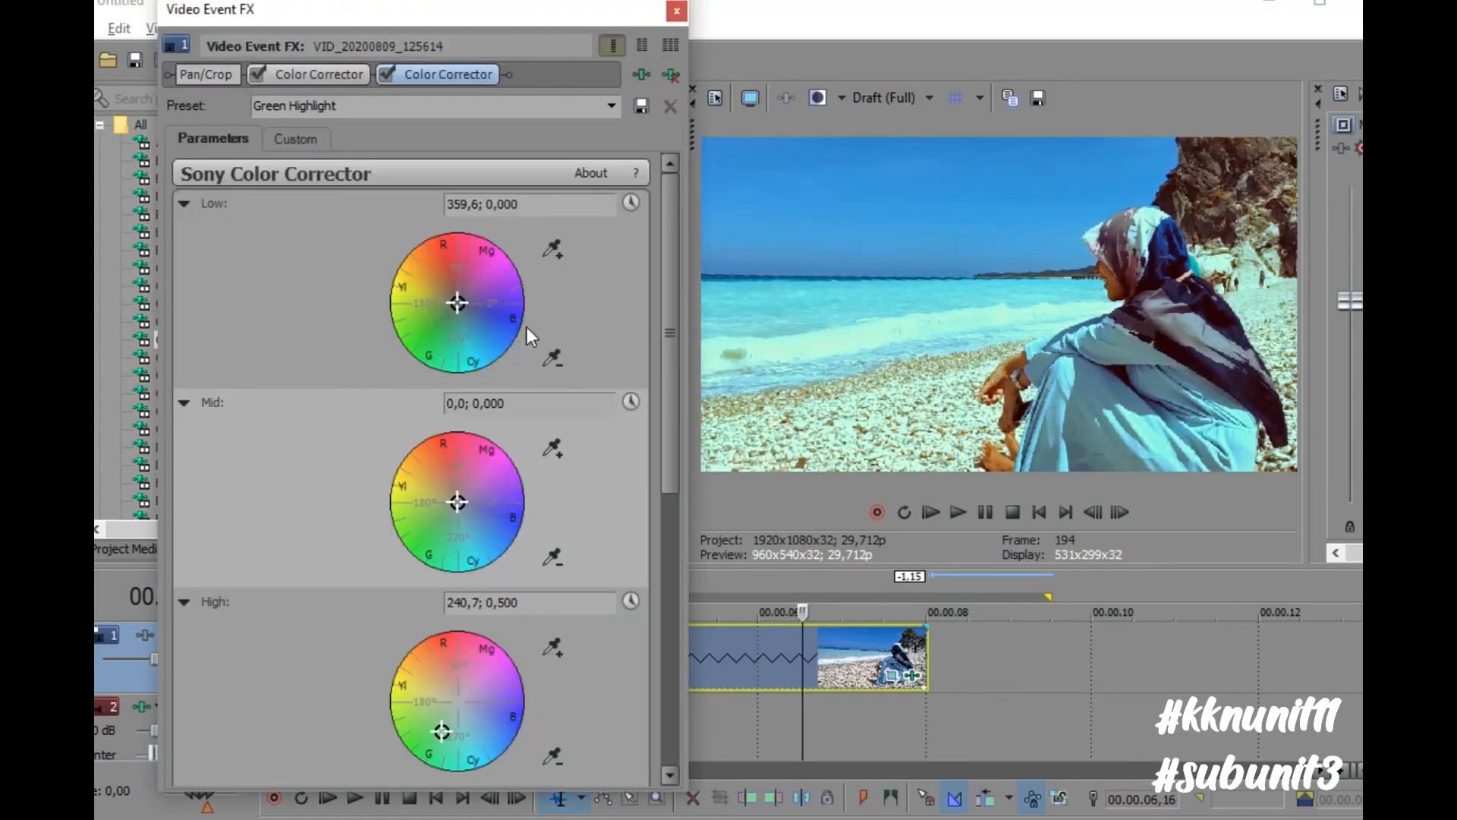
scroll(531, 357, down, 2)
scroll(563, 457, down, 1)
scroll(567, 457, up, 3)
scroll(567, 457, down, 3)
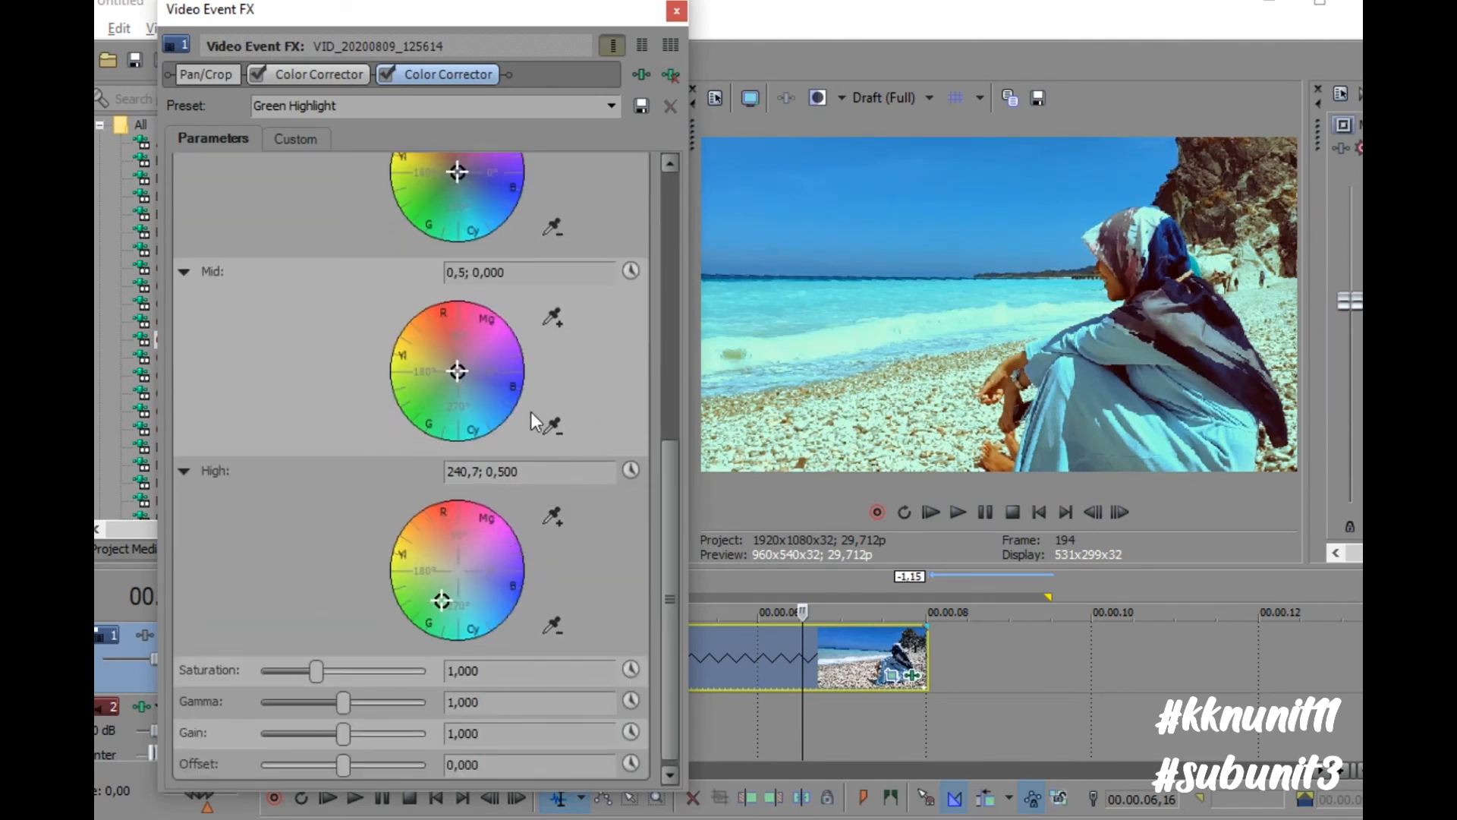
Remove the second Color Corrector with the Green Highlight preset from the clip's effect chain and close the effect settings
scroll(344, 430, up, 3)
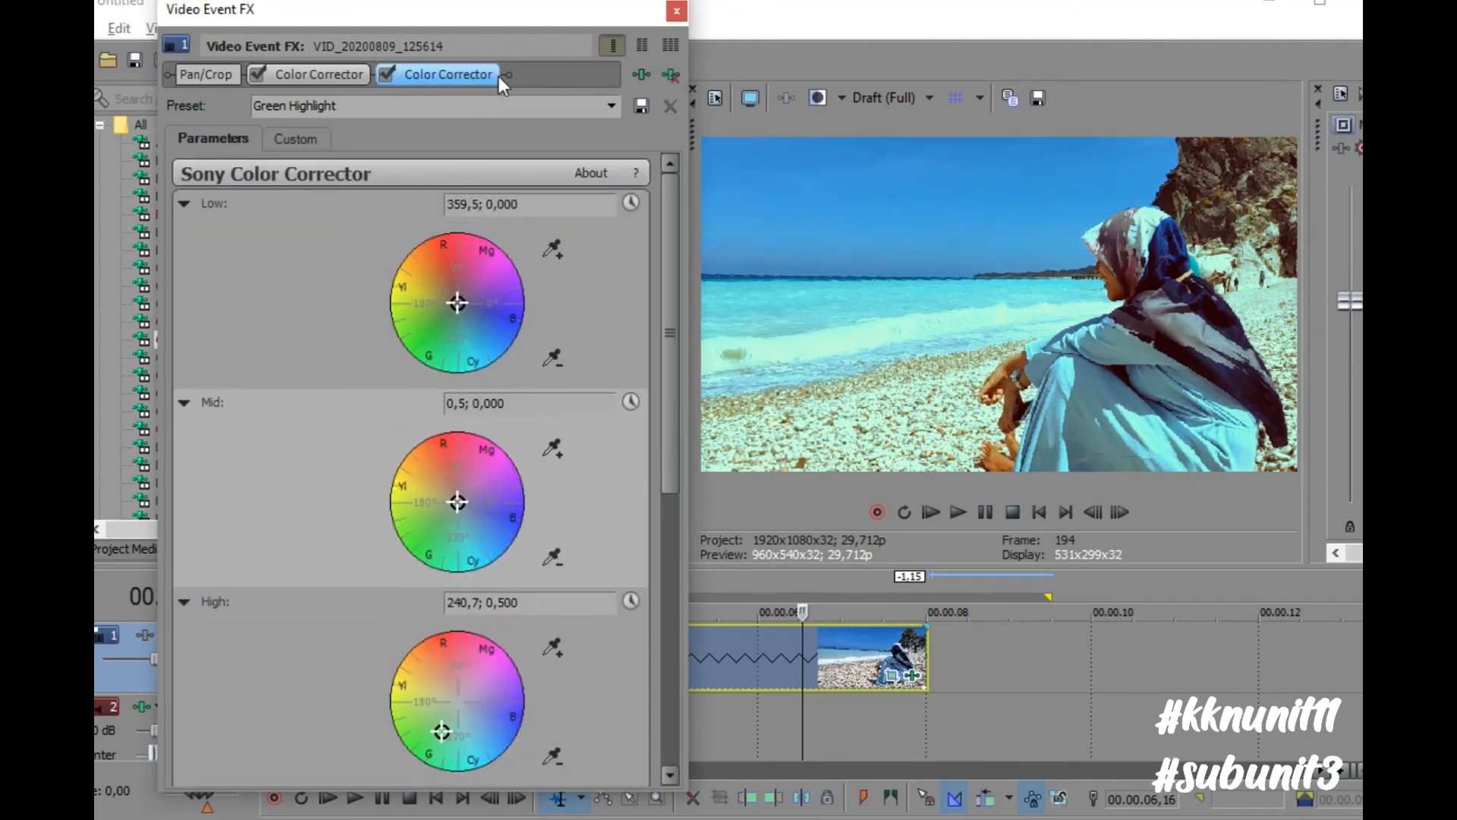
click(665, 76)
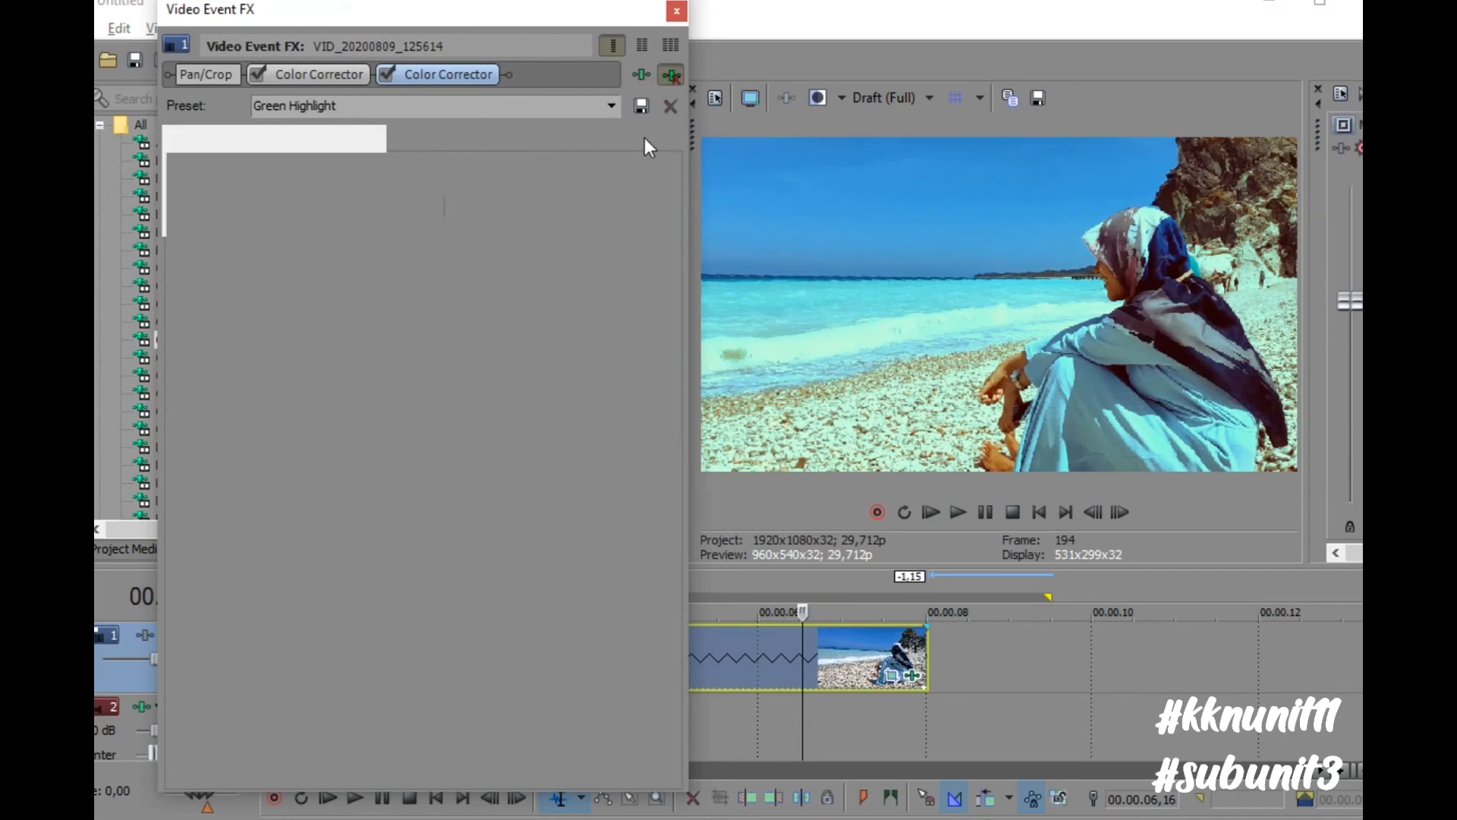
click(677, 11)
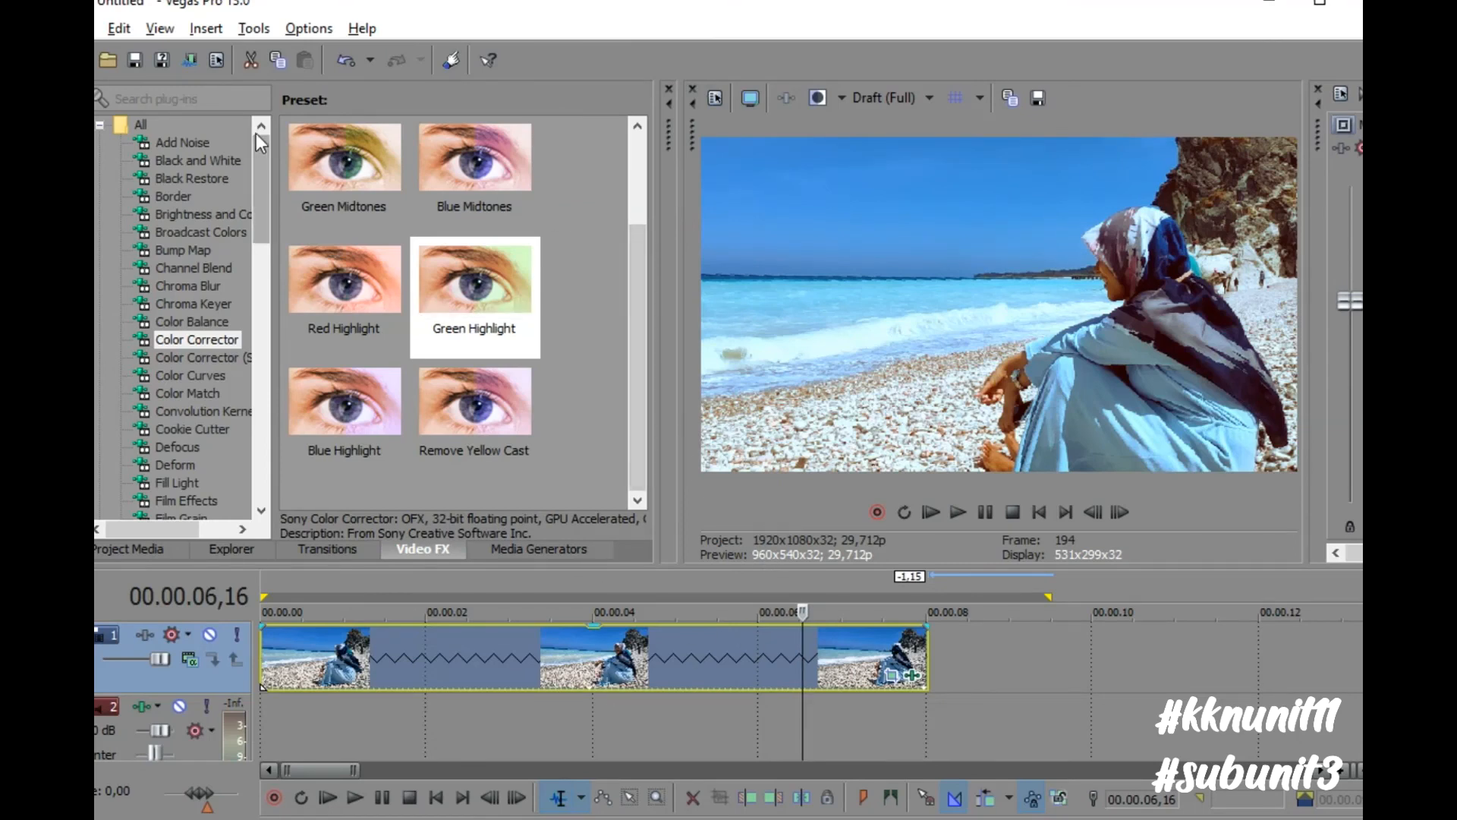
Start rendering the loop region under the name grading with the Internet HD 1080p 4jt template, and cancel the running render
click(189, 60)
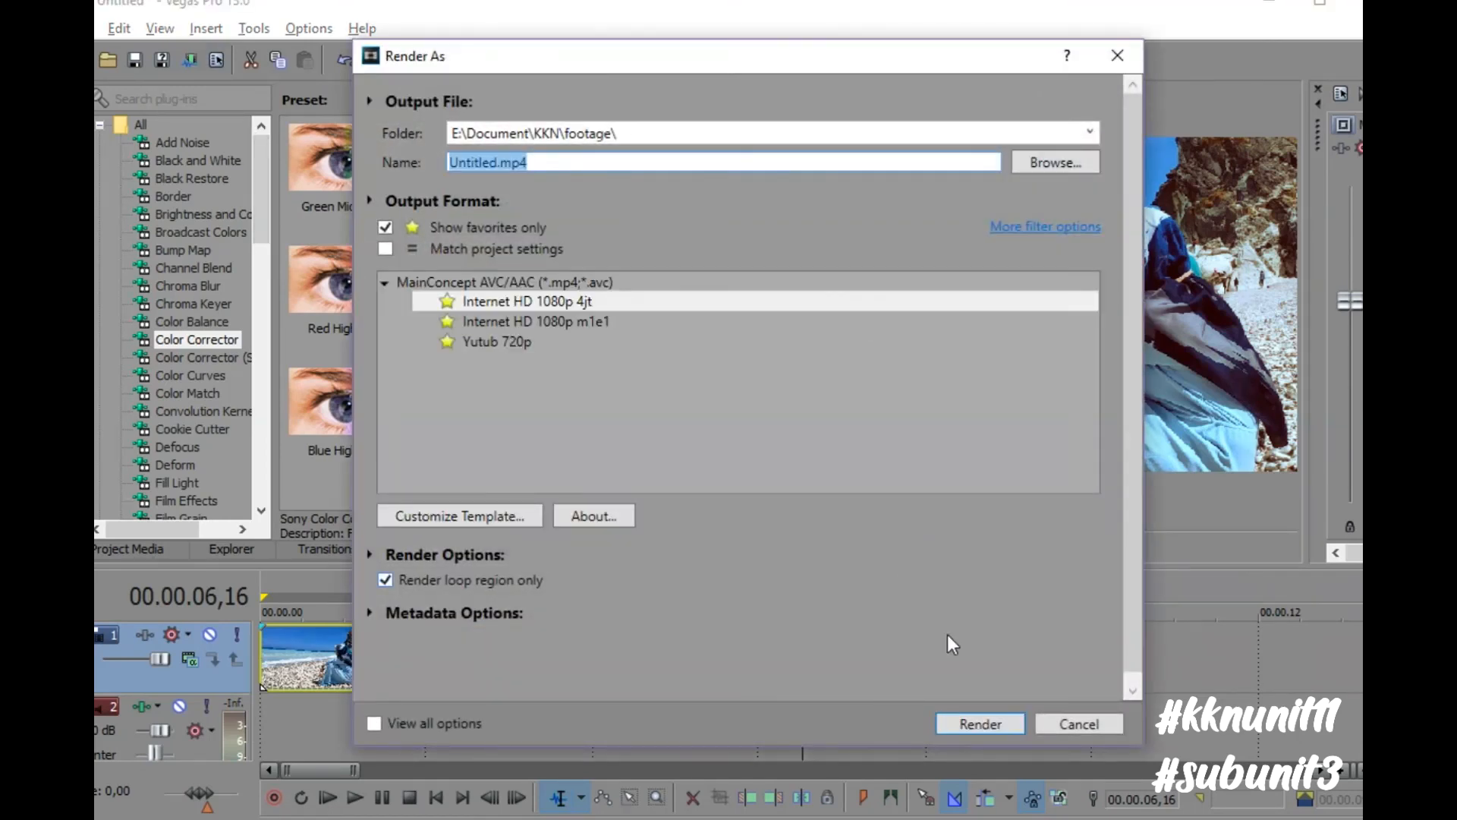
text(grading)
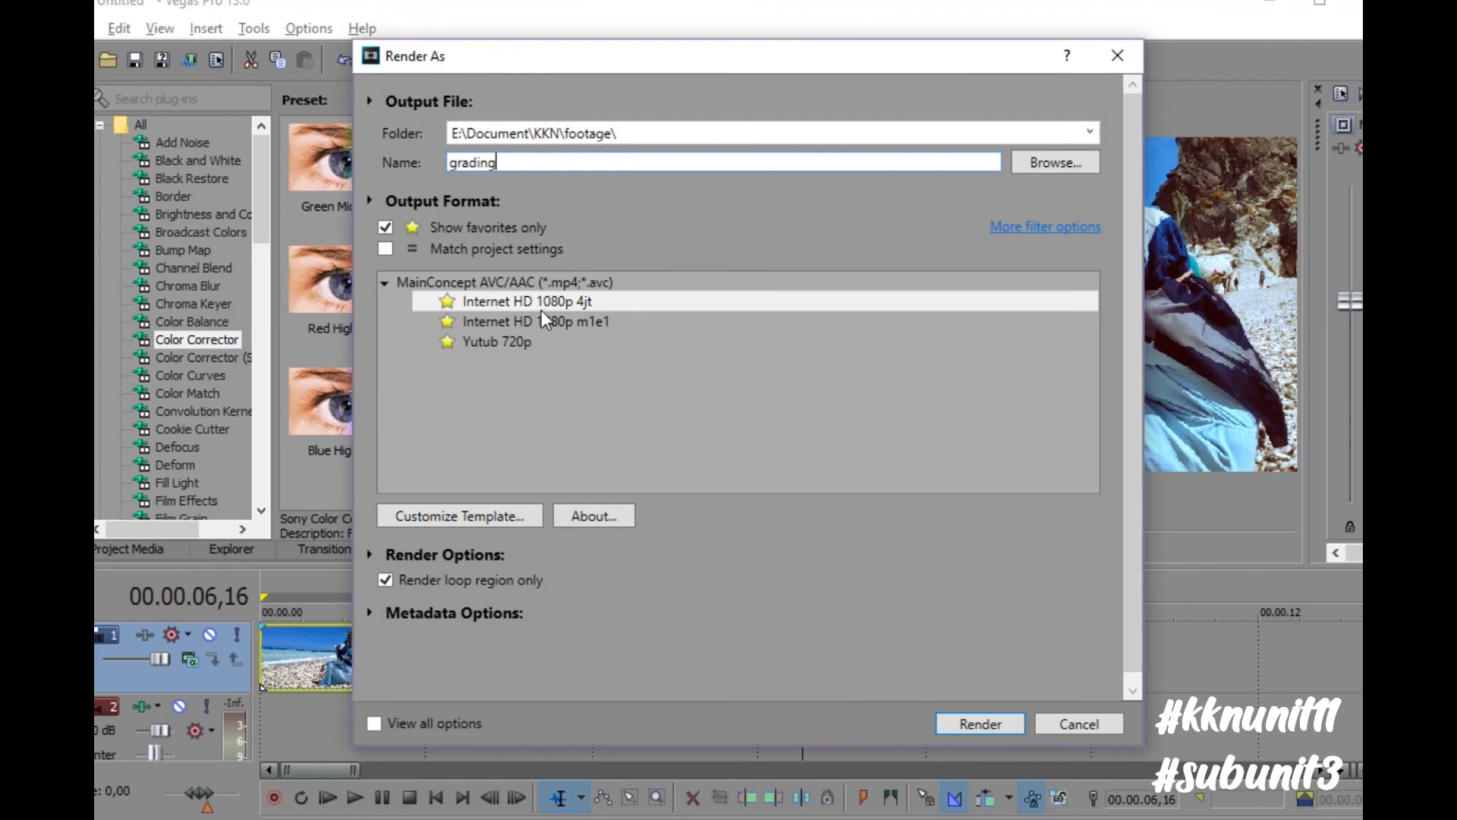
click(979, 724)
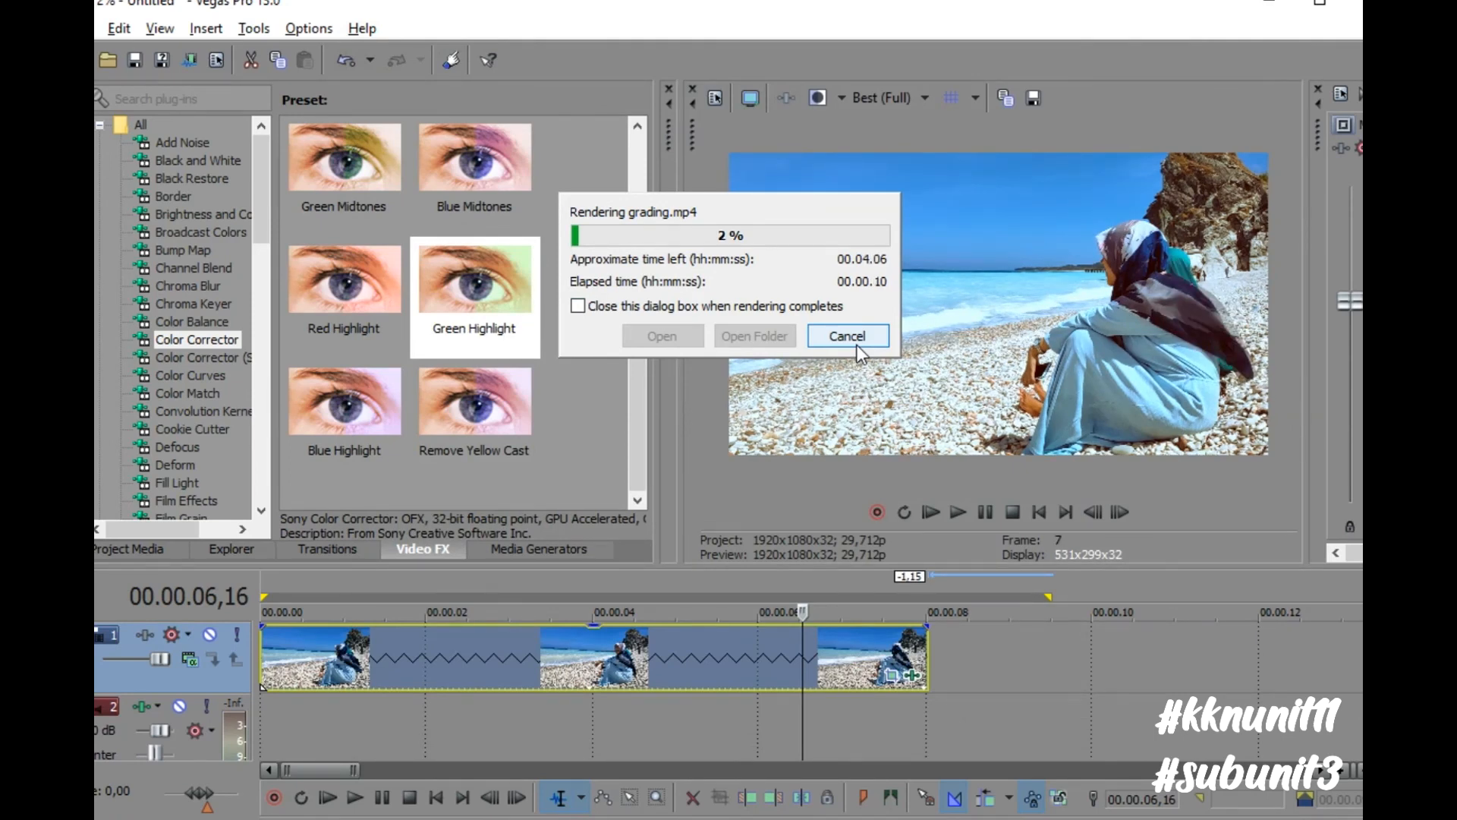
click(857, 346)
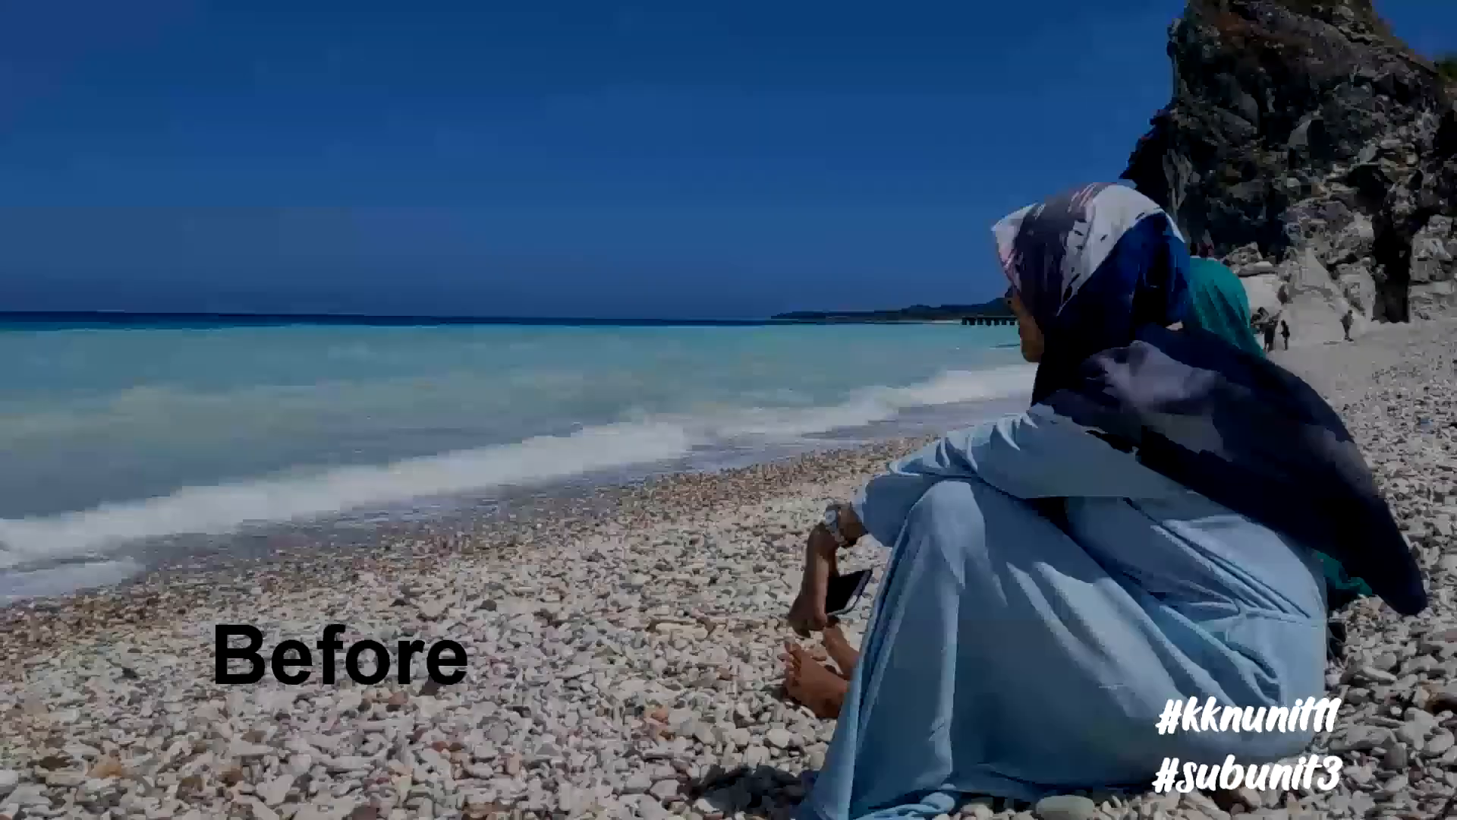